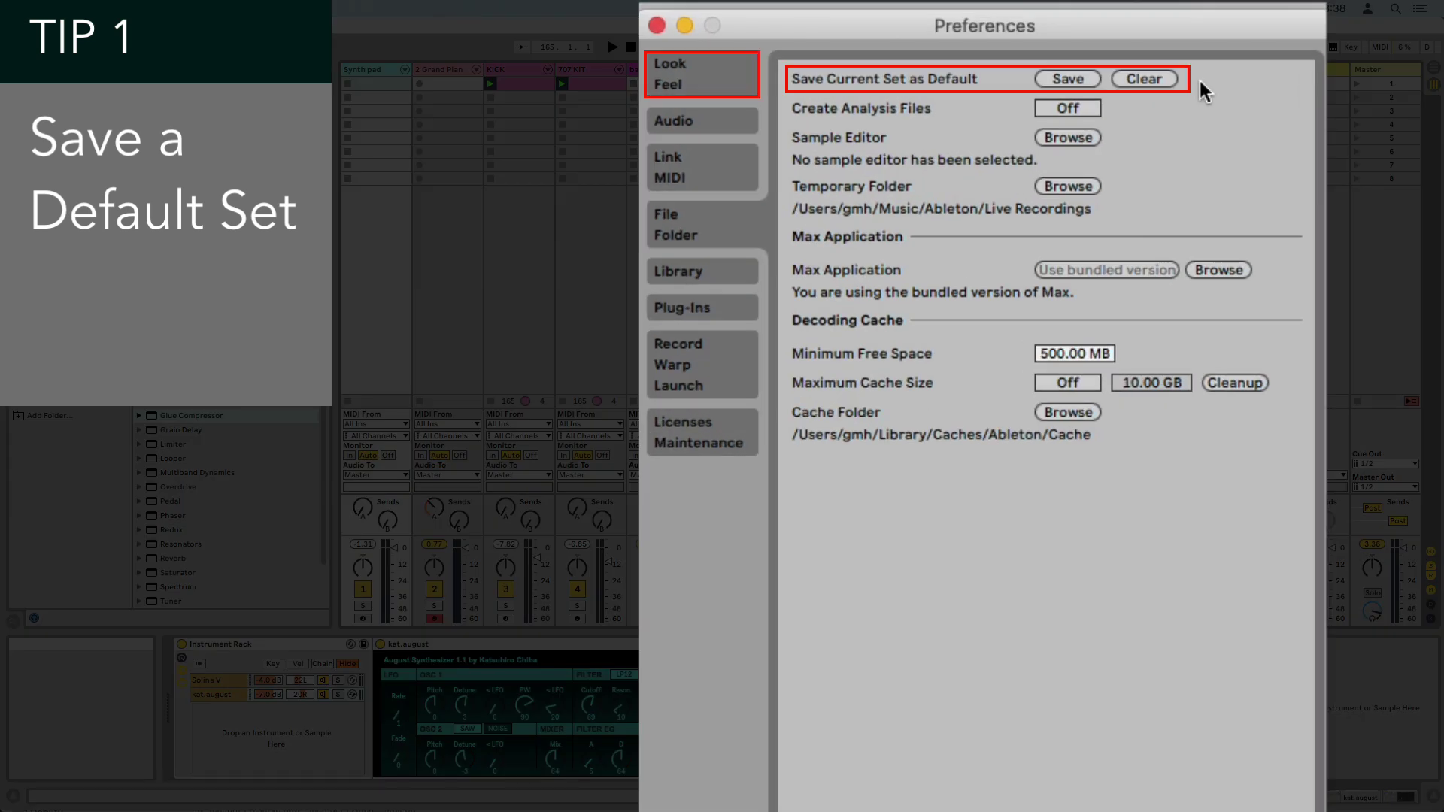
Save the current set as Live's default set, confirm the overwrite, and close Preferences.
{"action": "left_click", "coordinate": [1075, 78]}
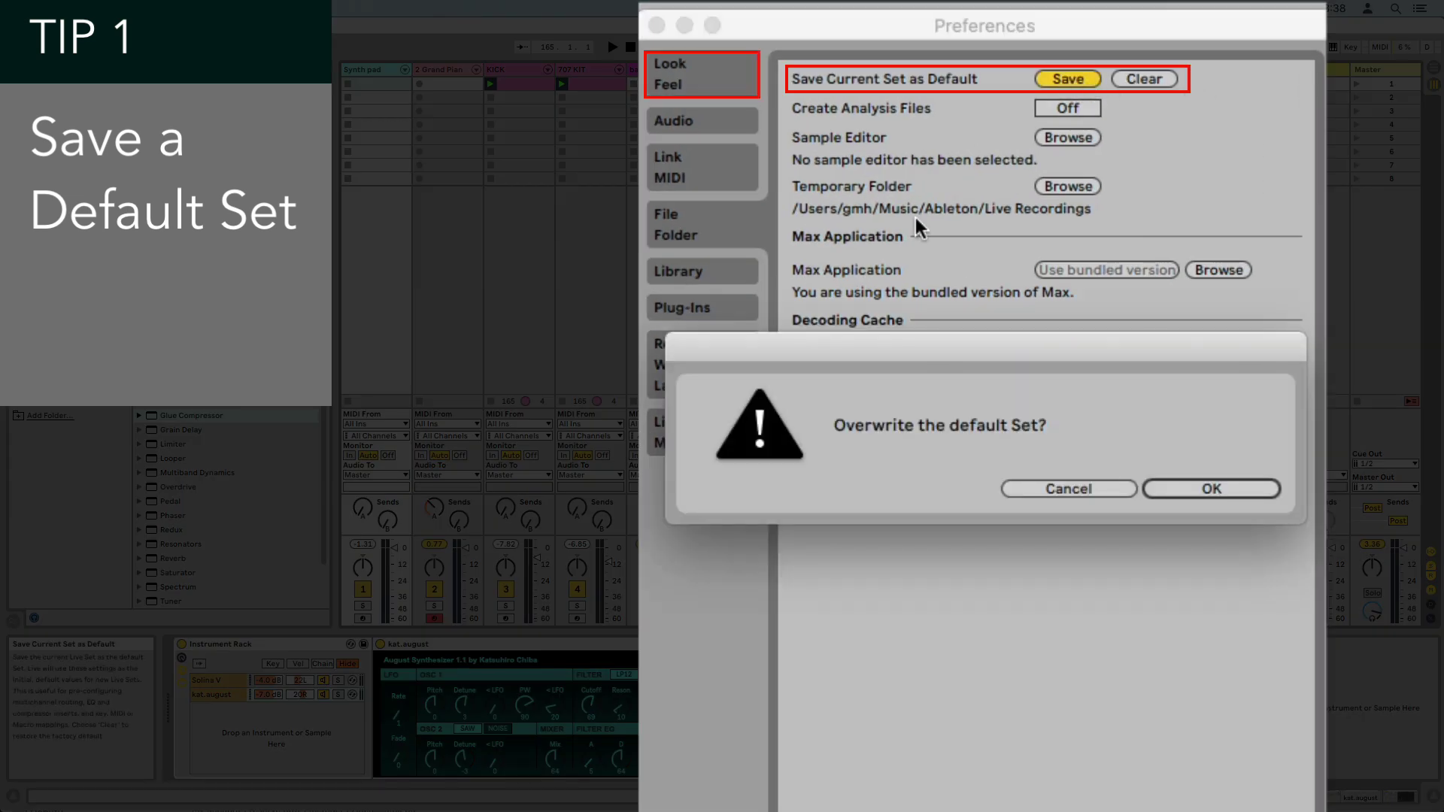
{"action": "left_click", "coordinate": [1251, 489]}
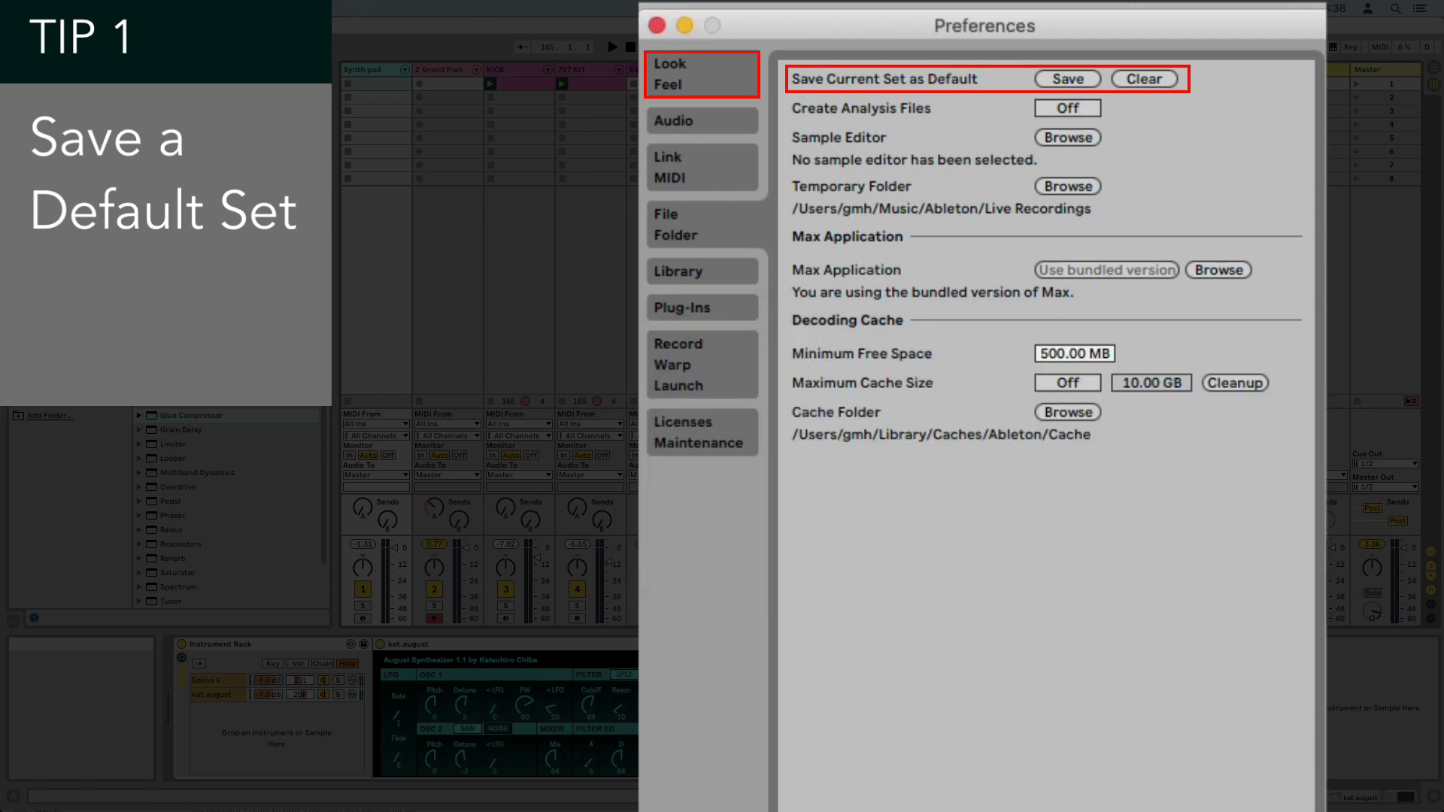
{"action": "left_click", "coordinate": [656, 25]}
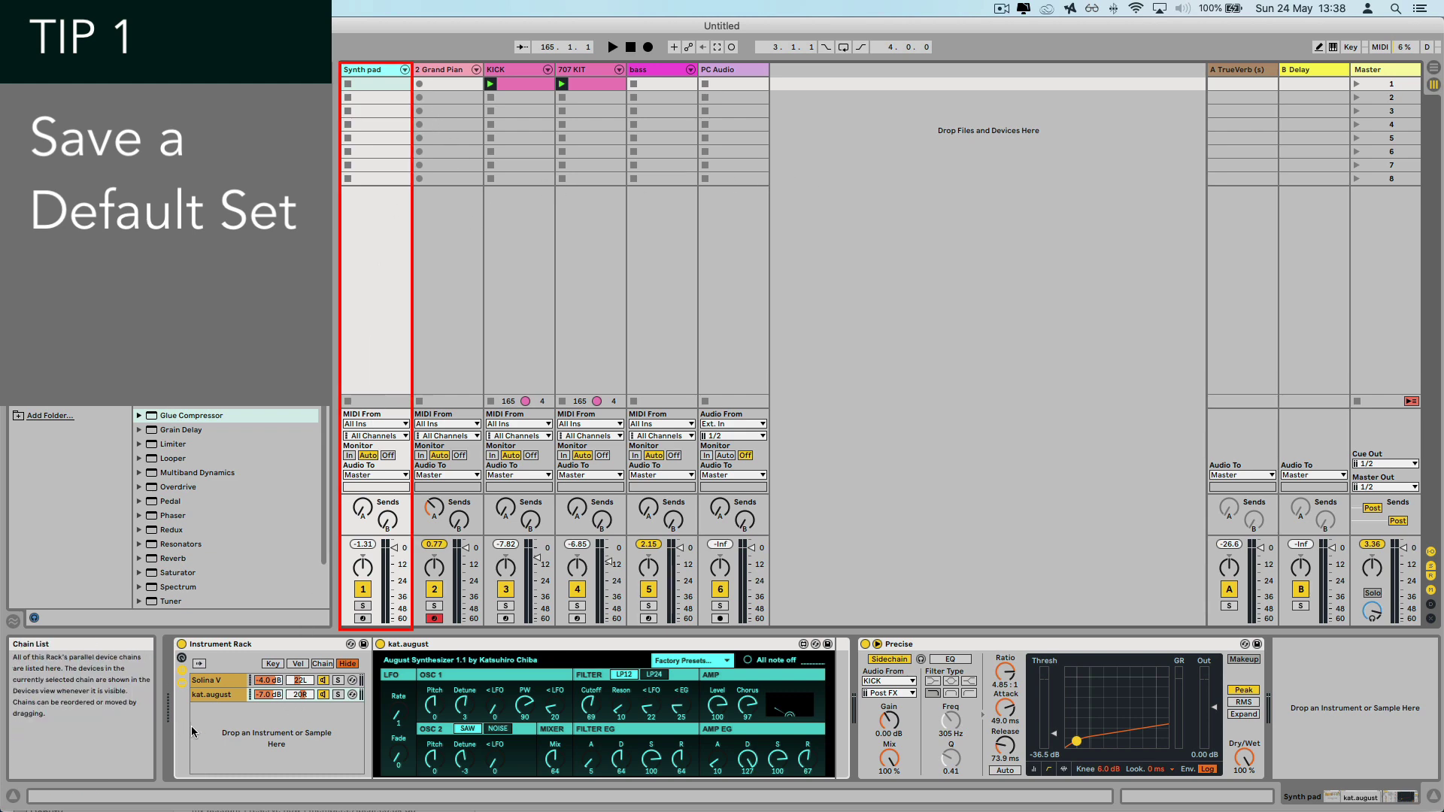
Show the devices of the Grand Piano, 707 KIT, bass and PC Audio tracks in turn.
{"action": "left_click", "coordinate": [435, 73]}
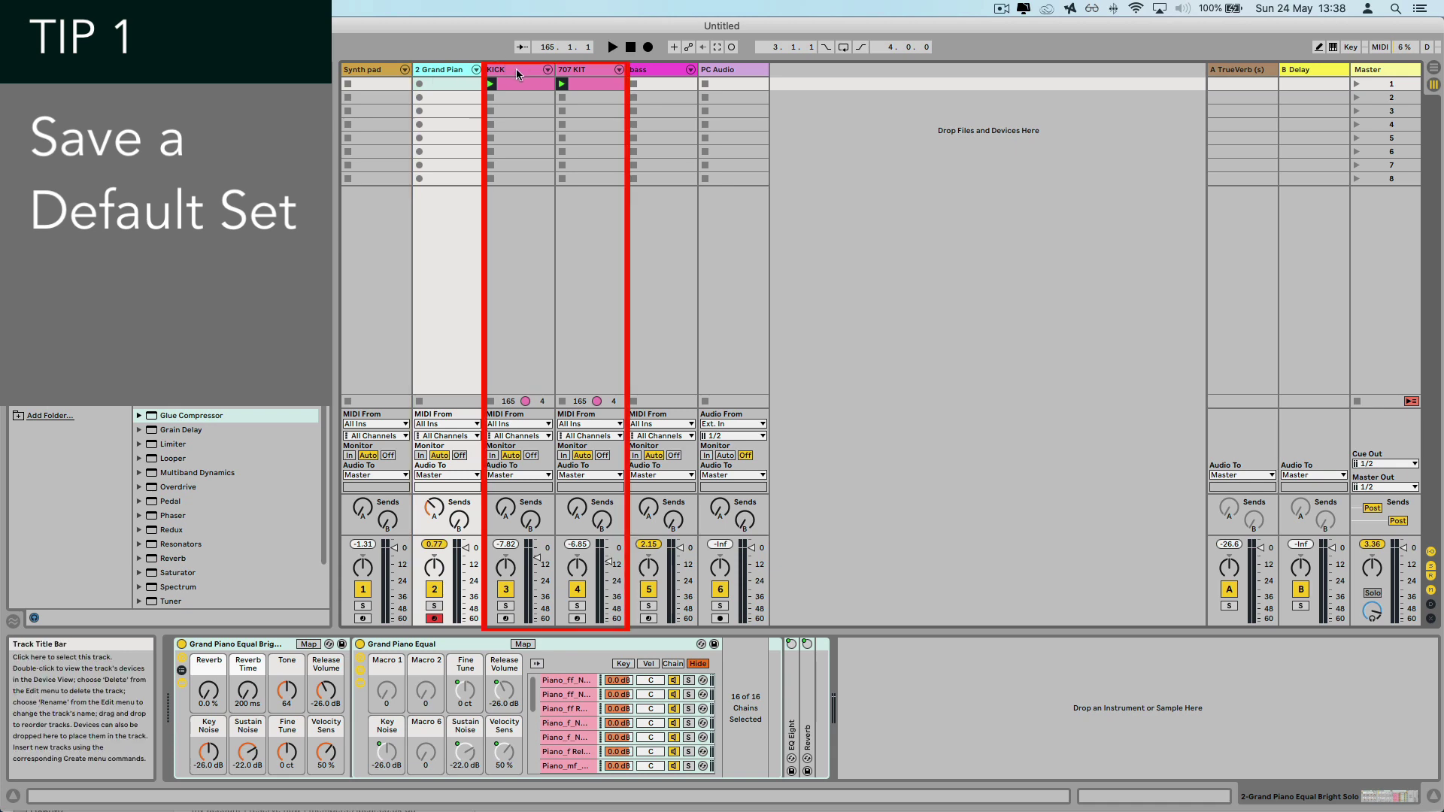
{"action": "left_click", "coordinate": [580, 73]}
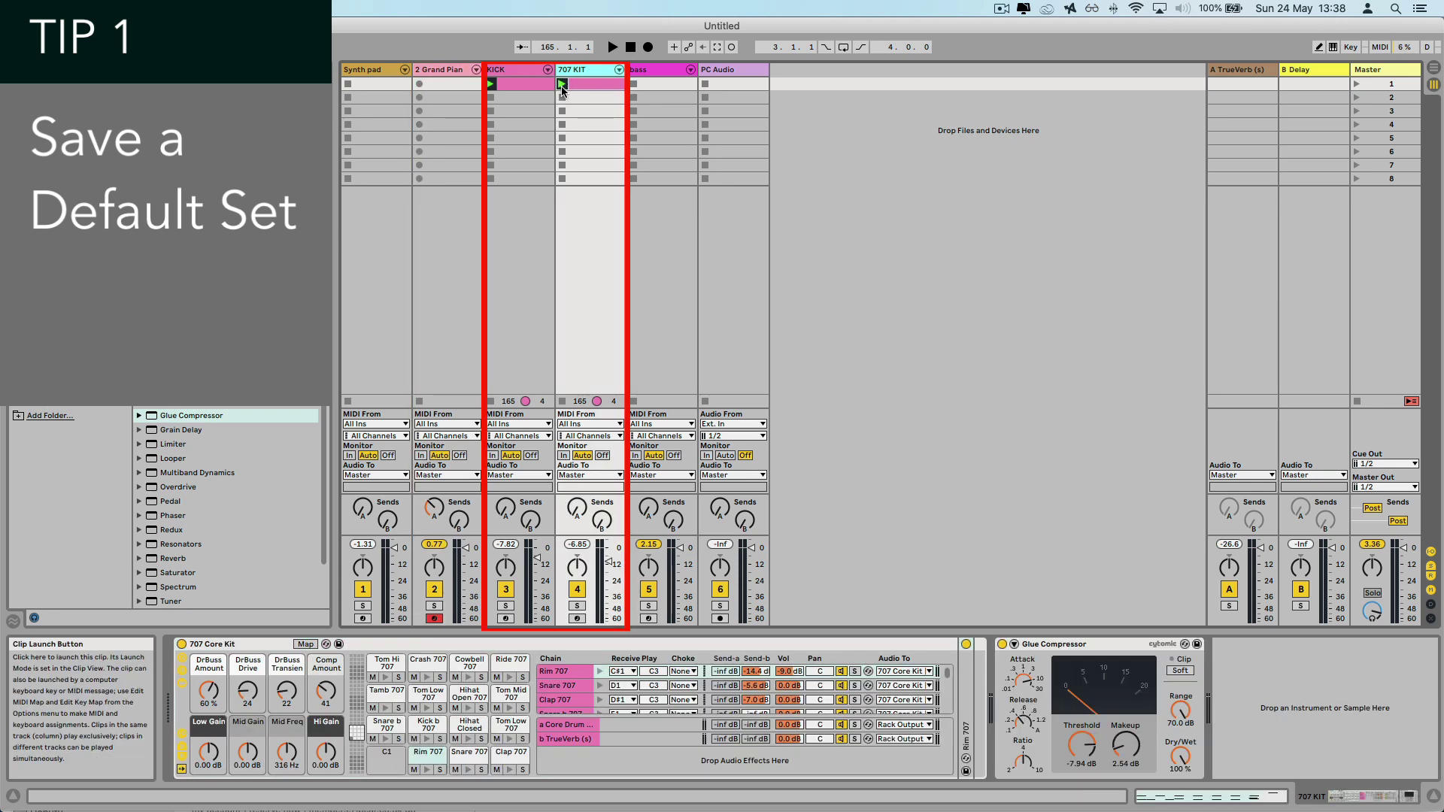
{"action": "left_click", "coordinate": [650, 75]}
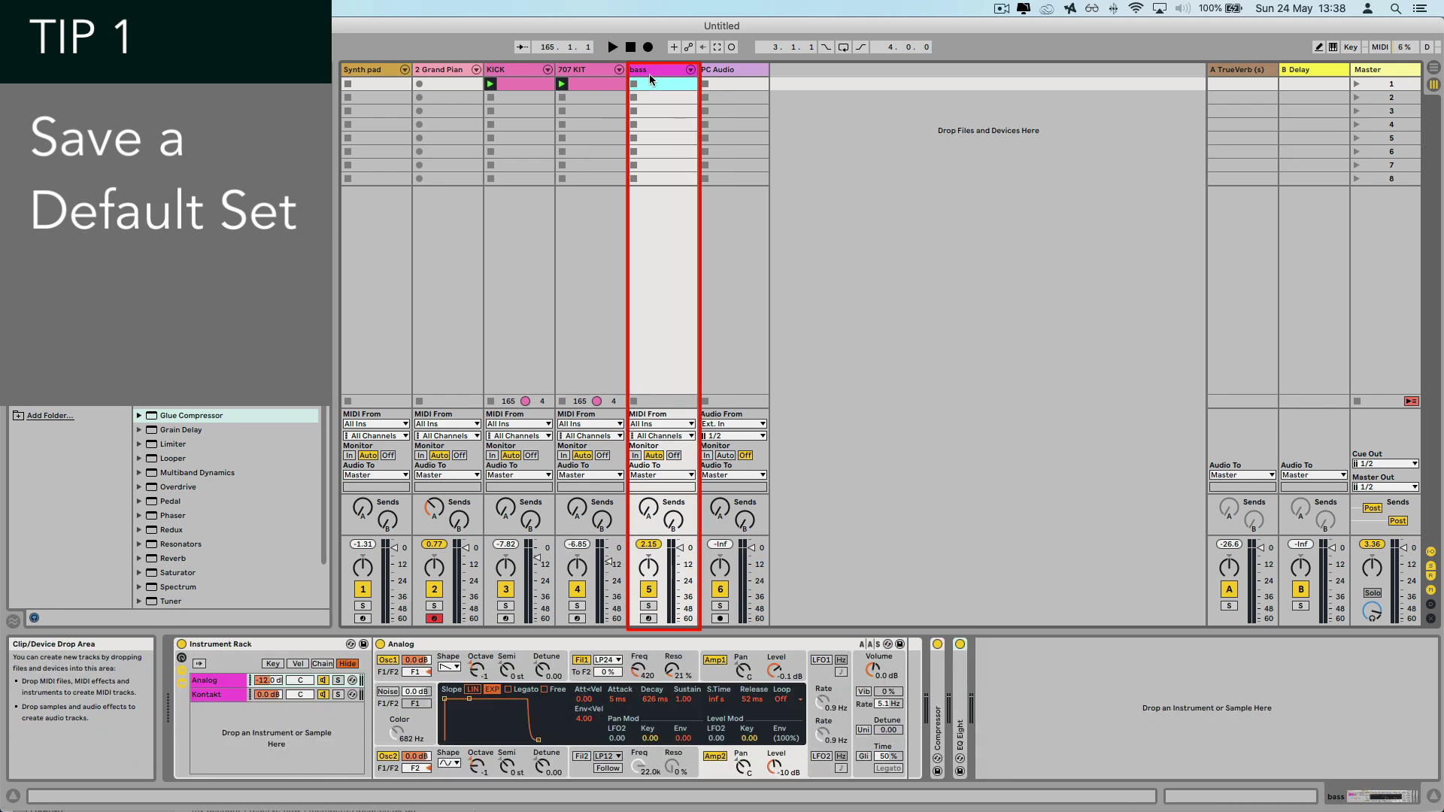
{"action": "left_click", "coordinate": [718, 73]}
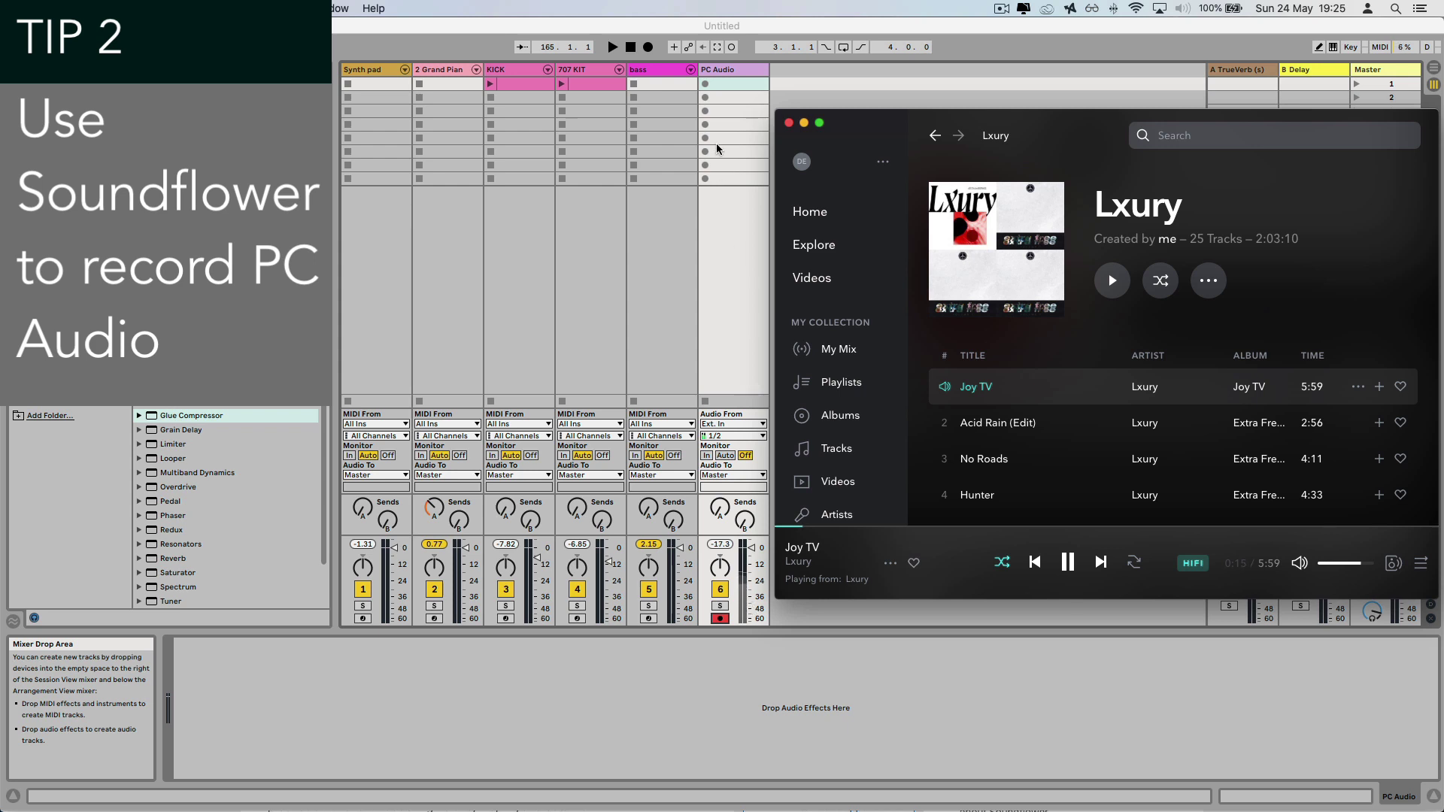
Record into the PC Audio track's clip slot and view the new PC Audio 1 clip's waveform.
{"action": "left_click", "coordinate": [705, 89]}
{"action": "left_click", "coordinate": [705, 84]}
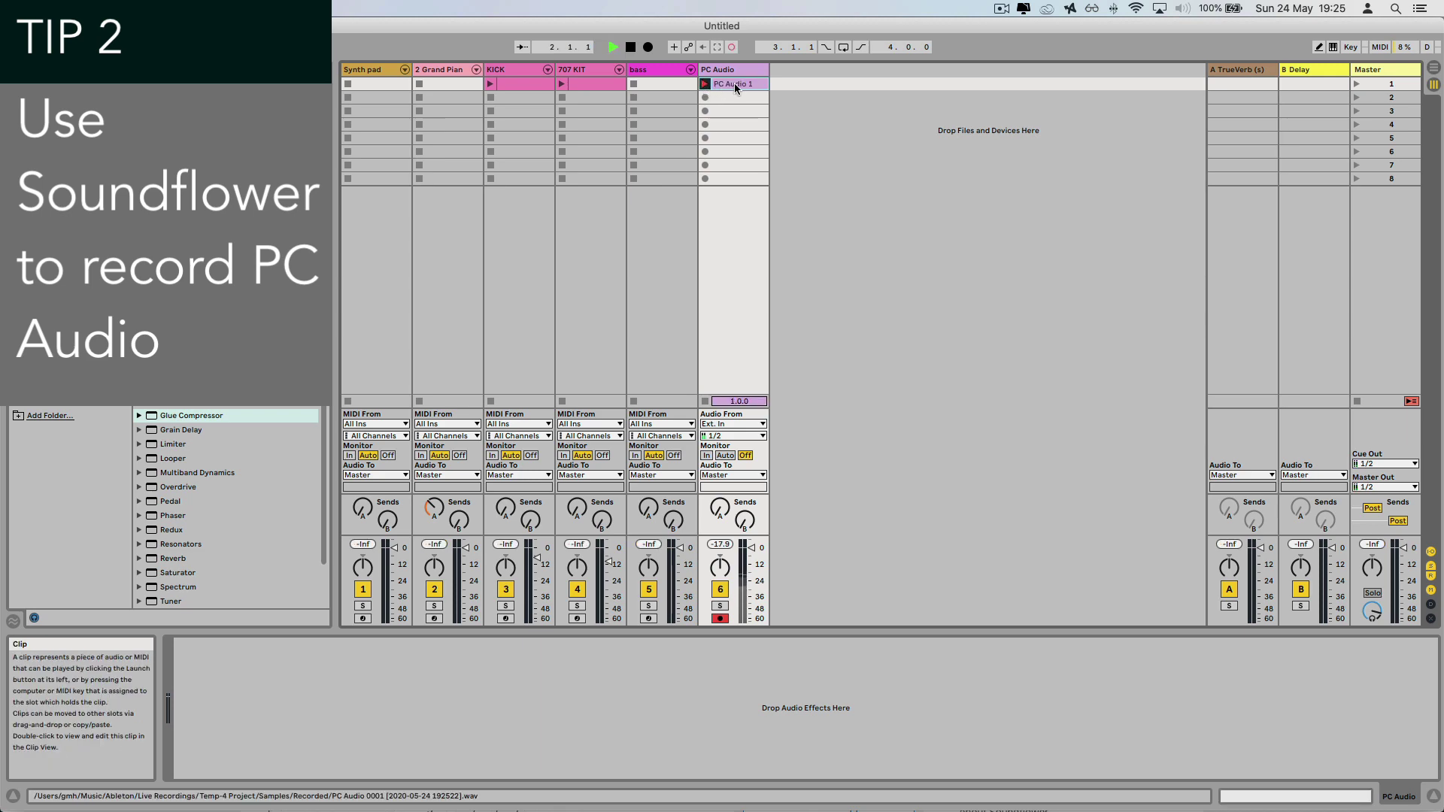
{"action": "left_click", "coordinate": [734, 83]}
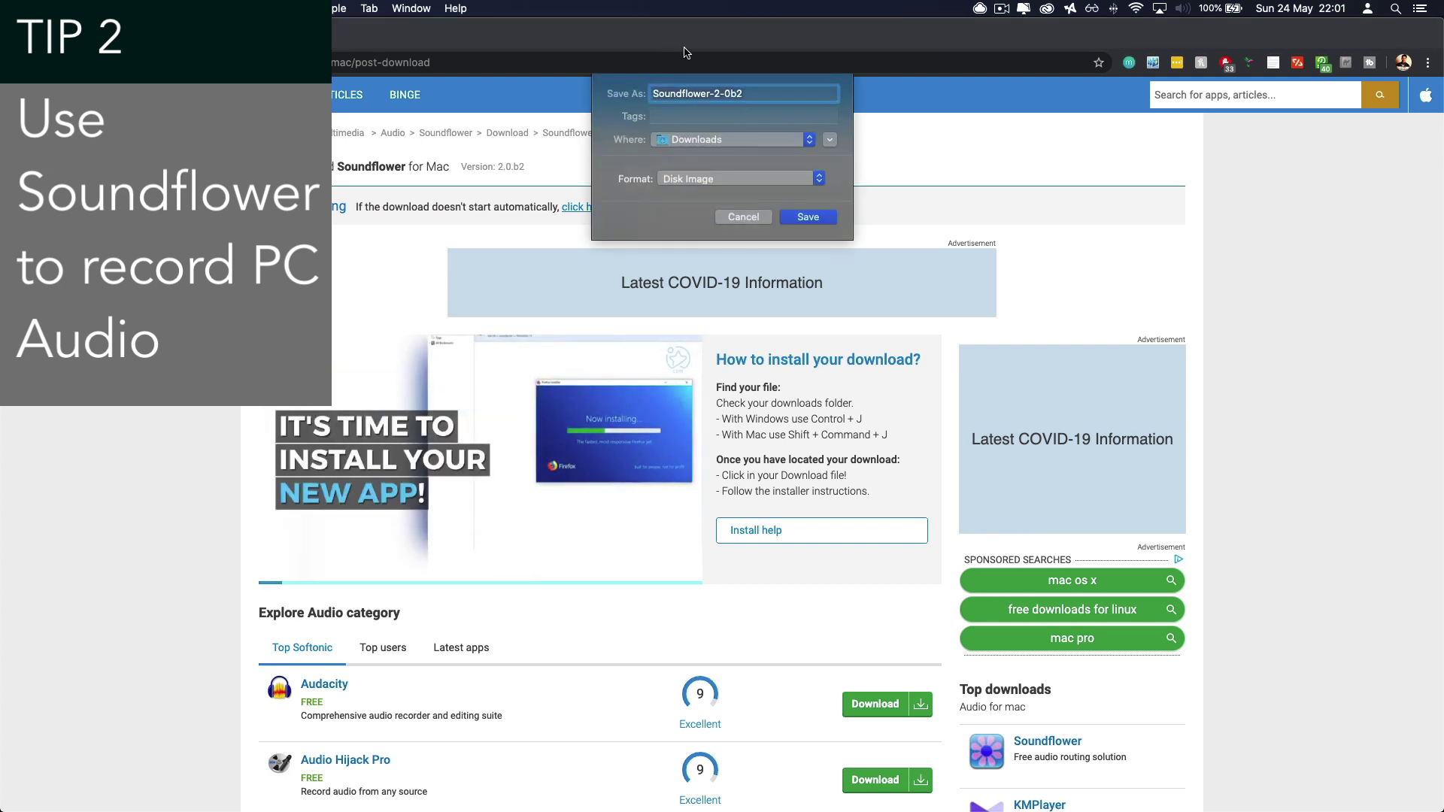
Save the Soundflower disk image to Downloads and open it from the download bar.
{"action": "left_click", "coordinate": [808, 217]}
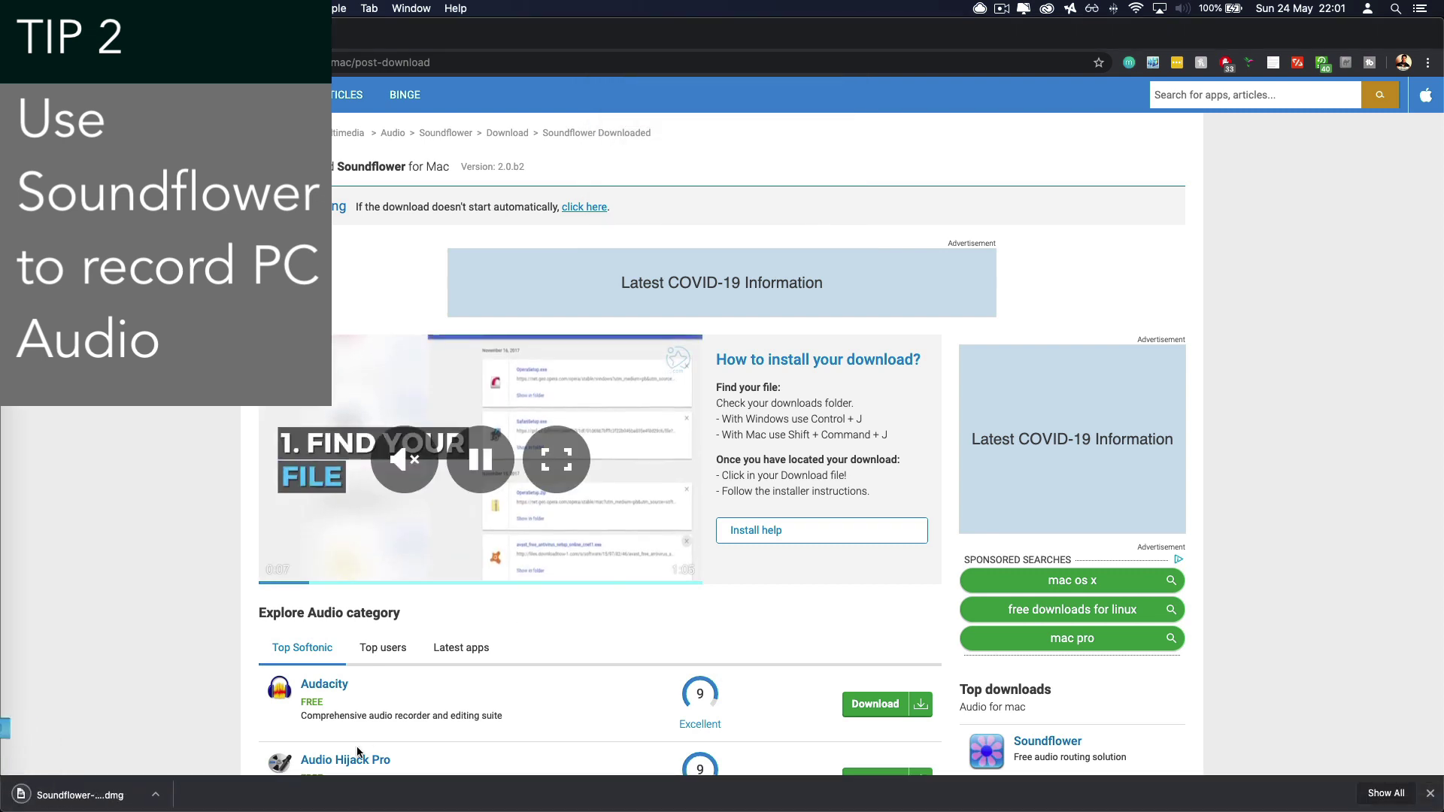
{"action": "left_click", "coordinate": [66, 793]}
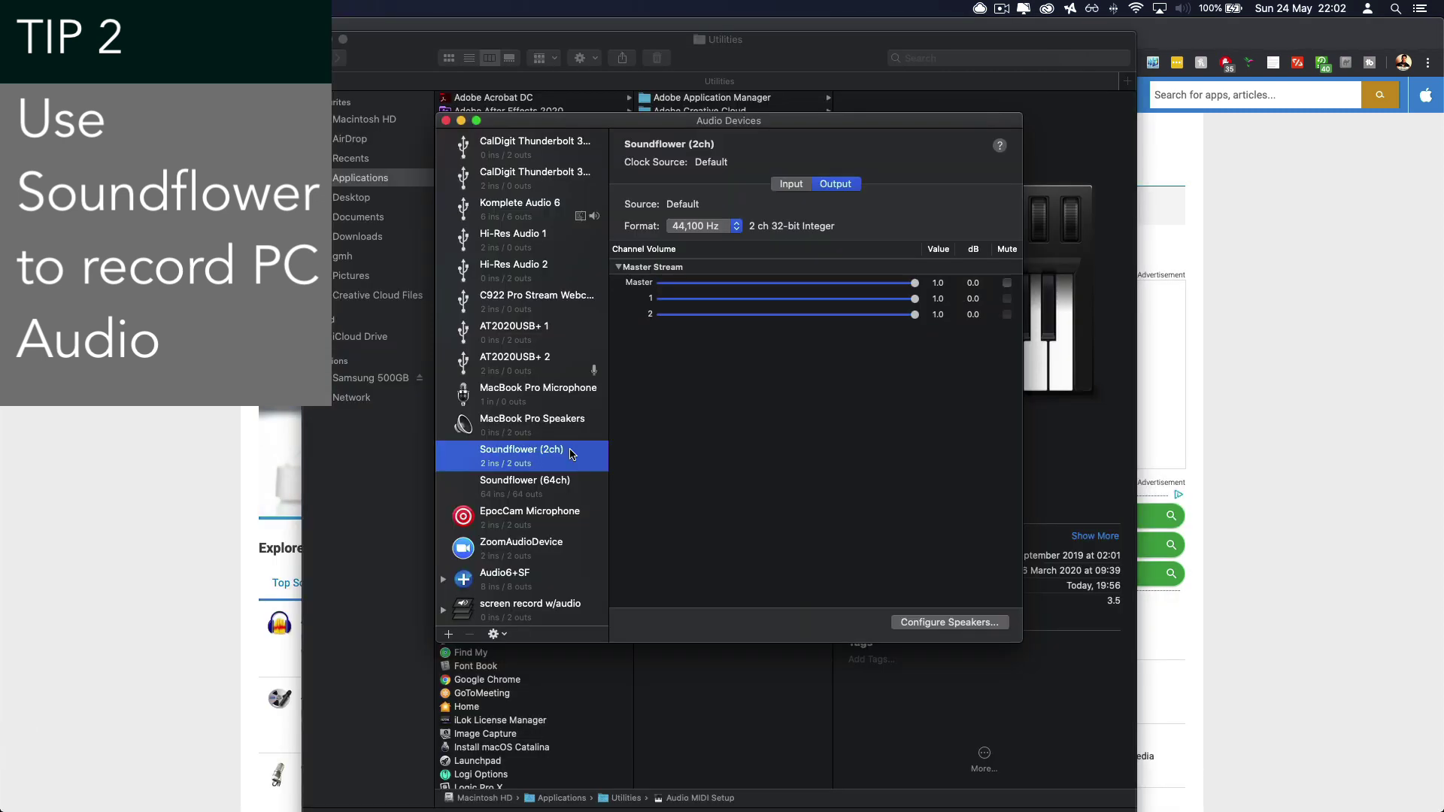
Check Soundflower (2ch)'s input and output channels, then select the aggregate device.
{"action": "left_click", "coordinate": [794, 186]}
{"action": "left_click", "coordinate": [831, 185]}
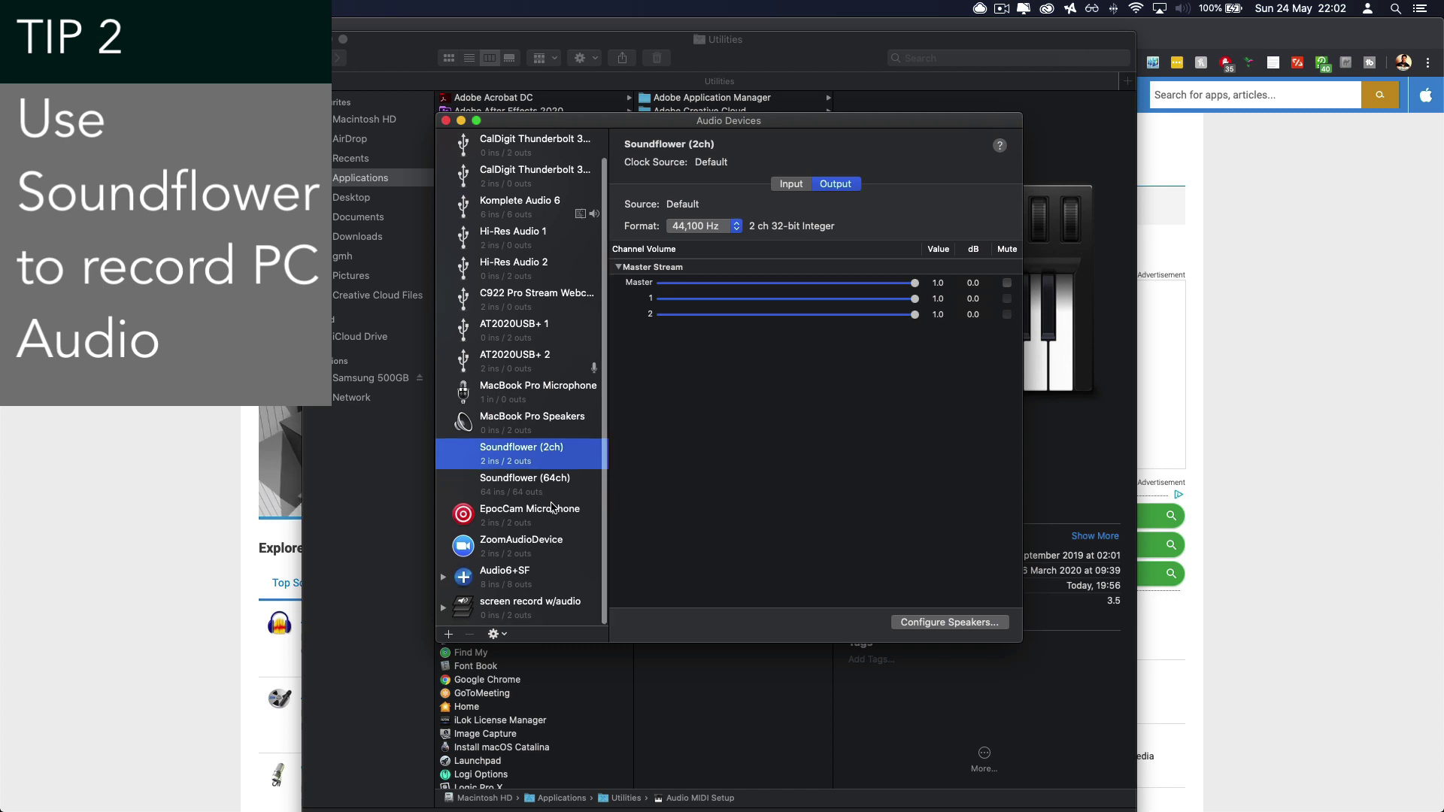
{"action": "left_click", "coordinate": [545, 573]}
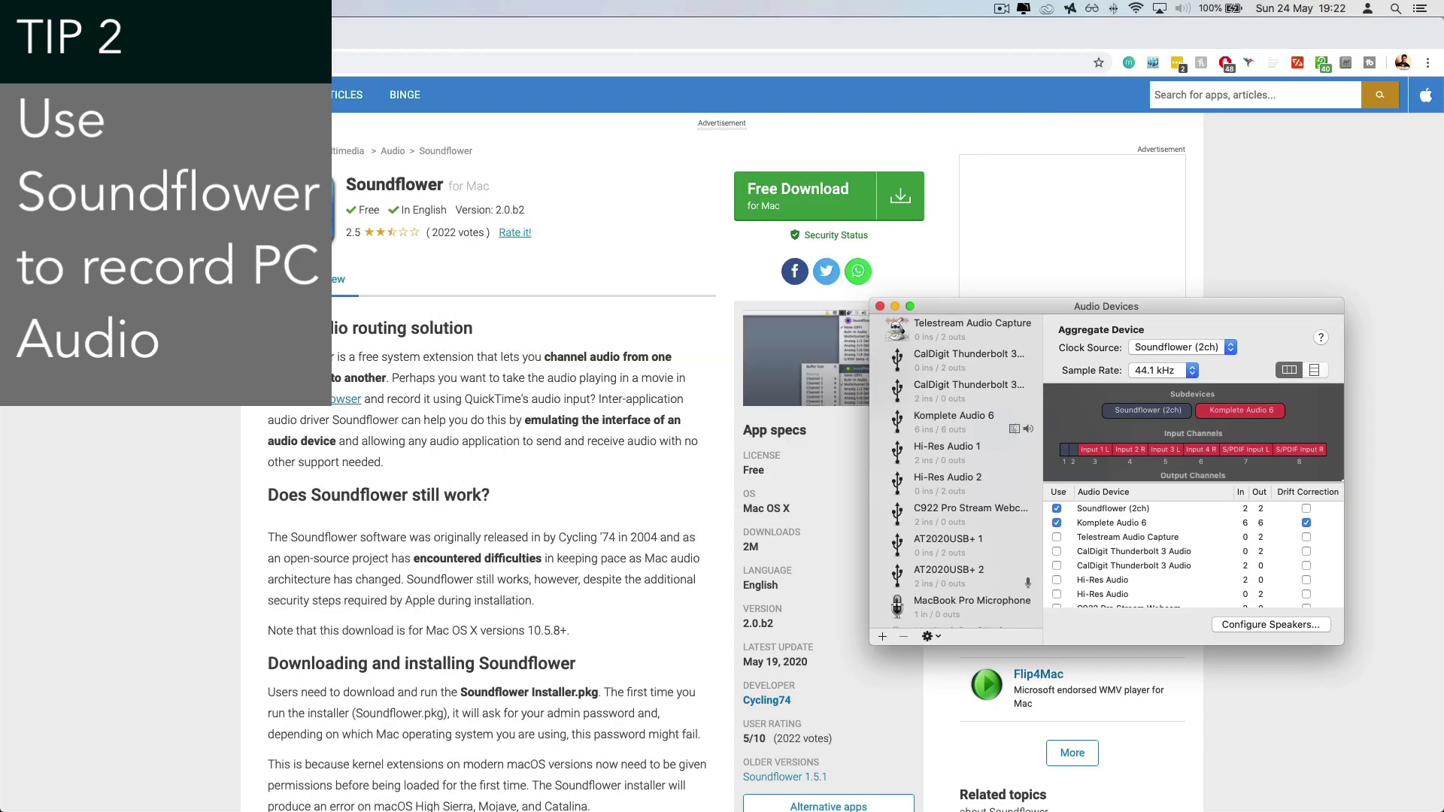
Rename the aggregate device to 'Audio6+SF'.
{"action": "left_click_drag", "start_coordinate": [1249, 309], "coordinate": [866, 273]}
{"action": "scroll", "coordinate": [621, 526], "scroll_direction": "down", "scroll_amount": 6}
{"action": "double_click", "coordinate": [592, 540]}
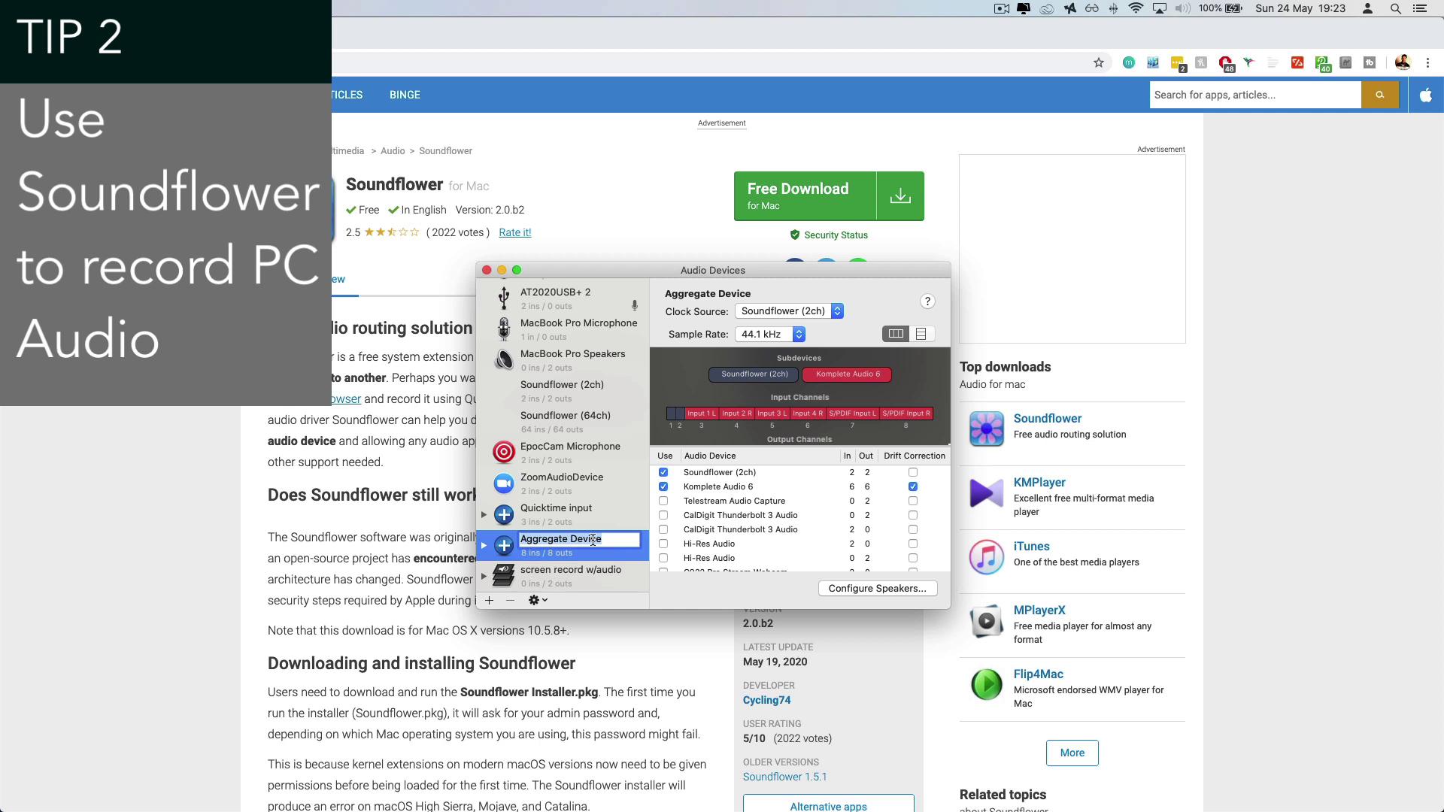
{"action": "type", "text": "Audio6"}
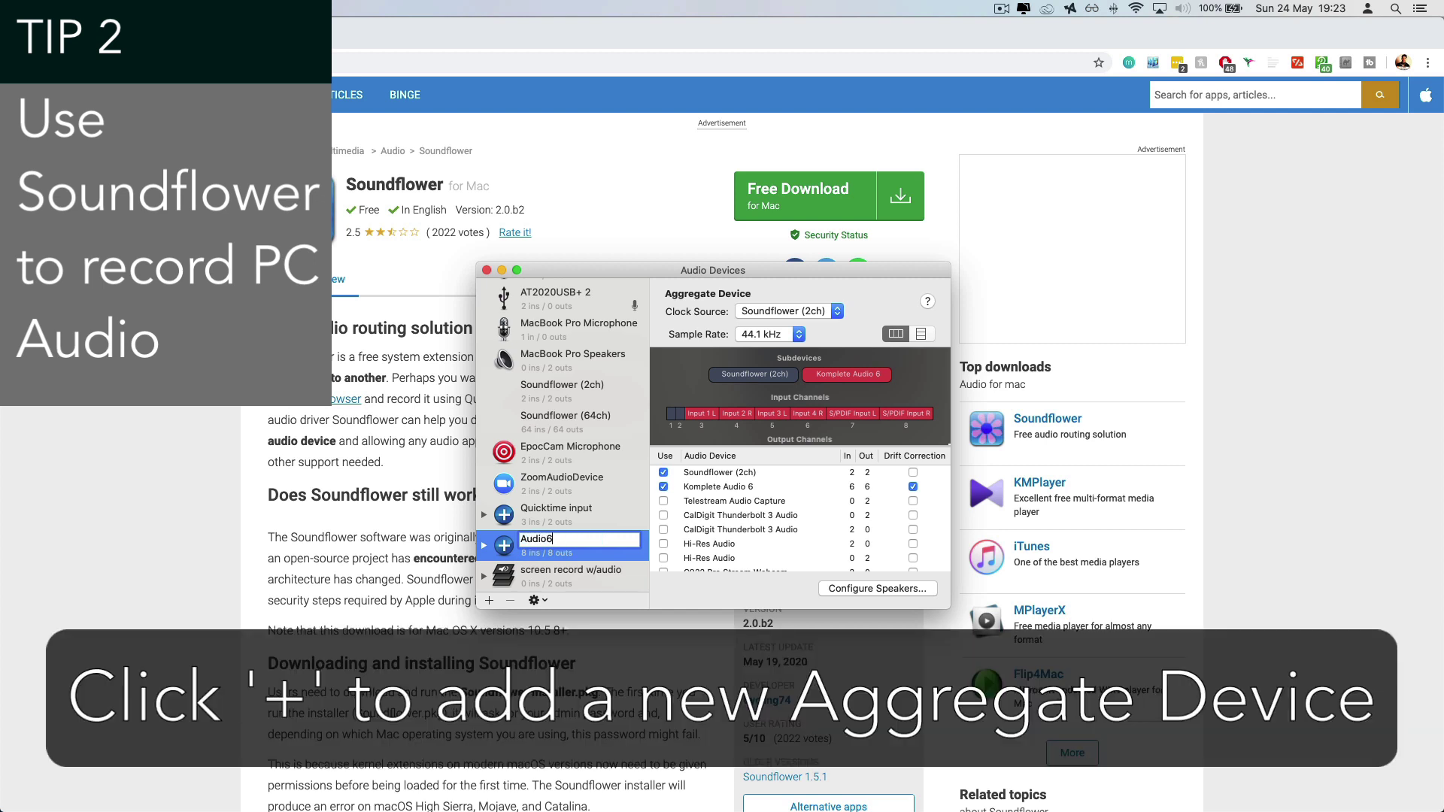
{"action": "type", "text": "+SF"}
{"action": "key", "text": "Return"}
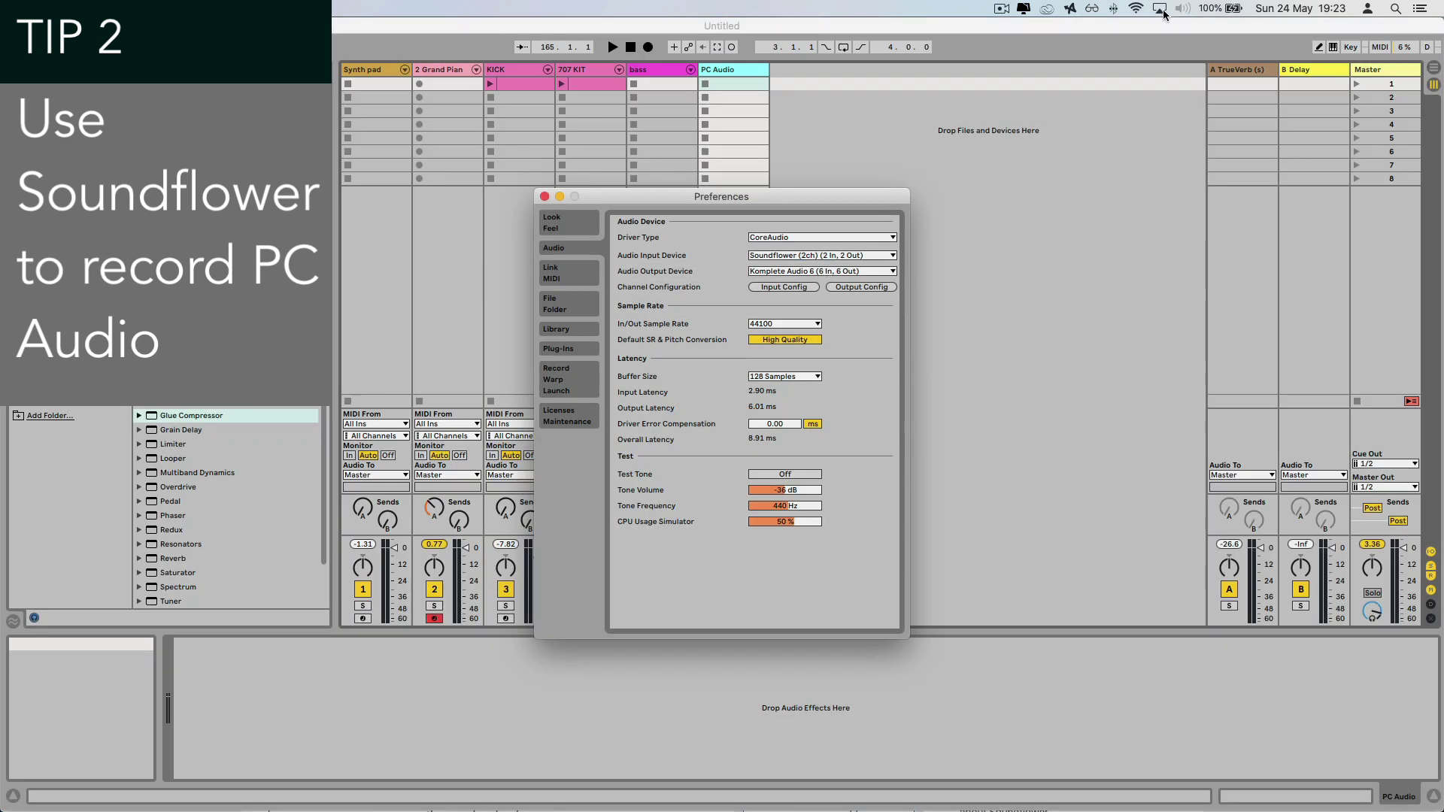
Set the Mac's sound output device to Audio6+SF, then return to Live's Preferences.
{"action": "left_click", "coordinate": [1180, 9]}
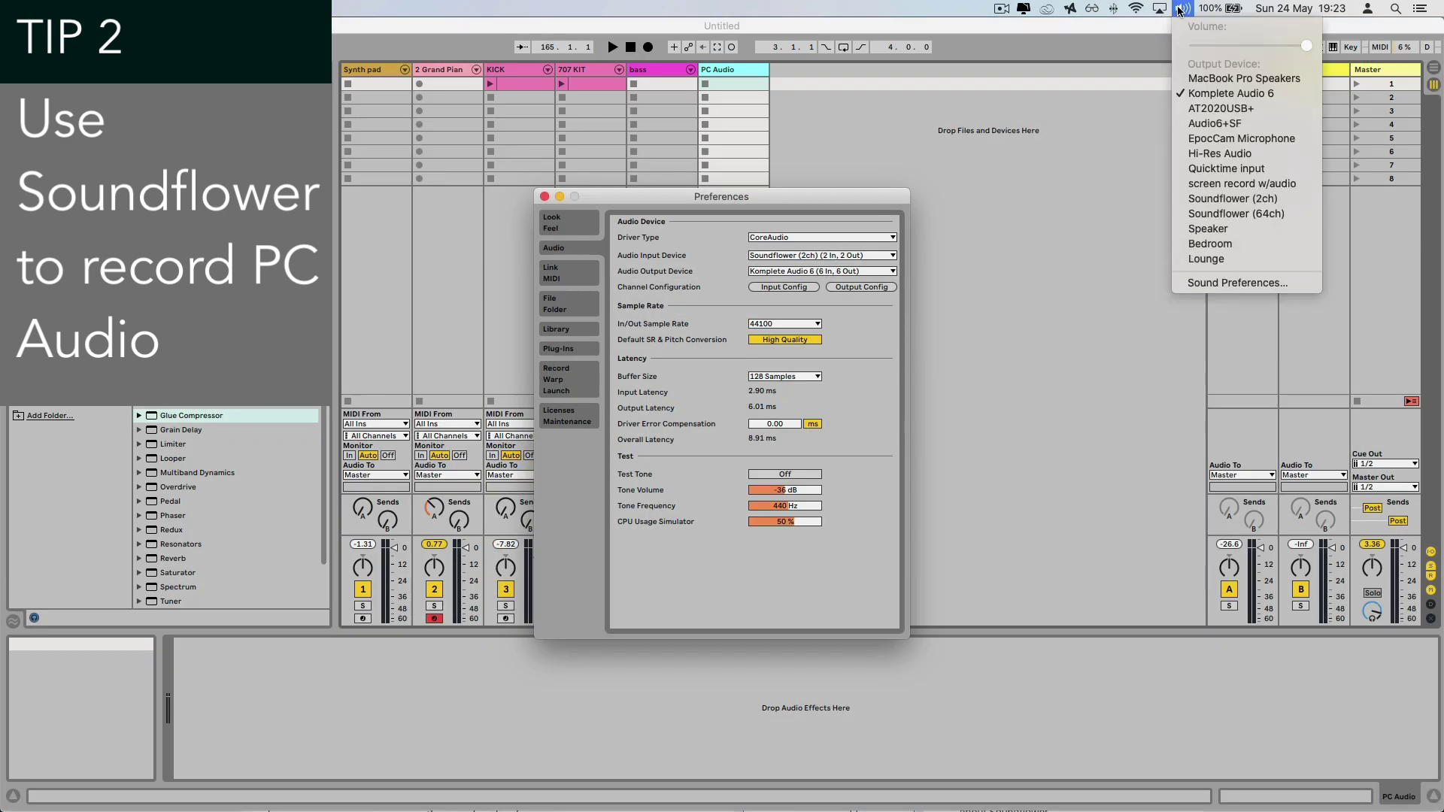
{"action": "left_click", "coordinate": [1227, 124]}
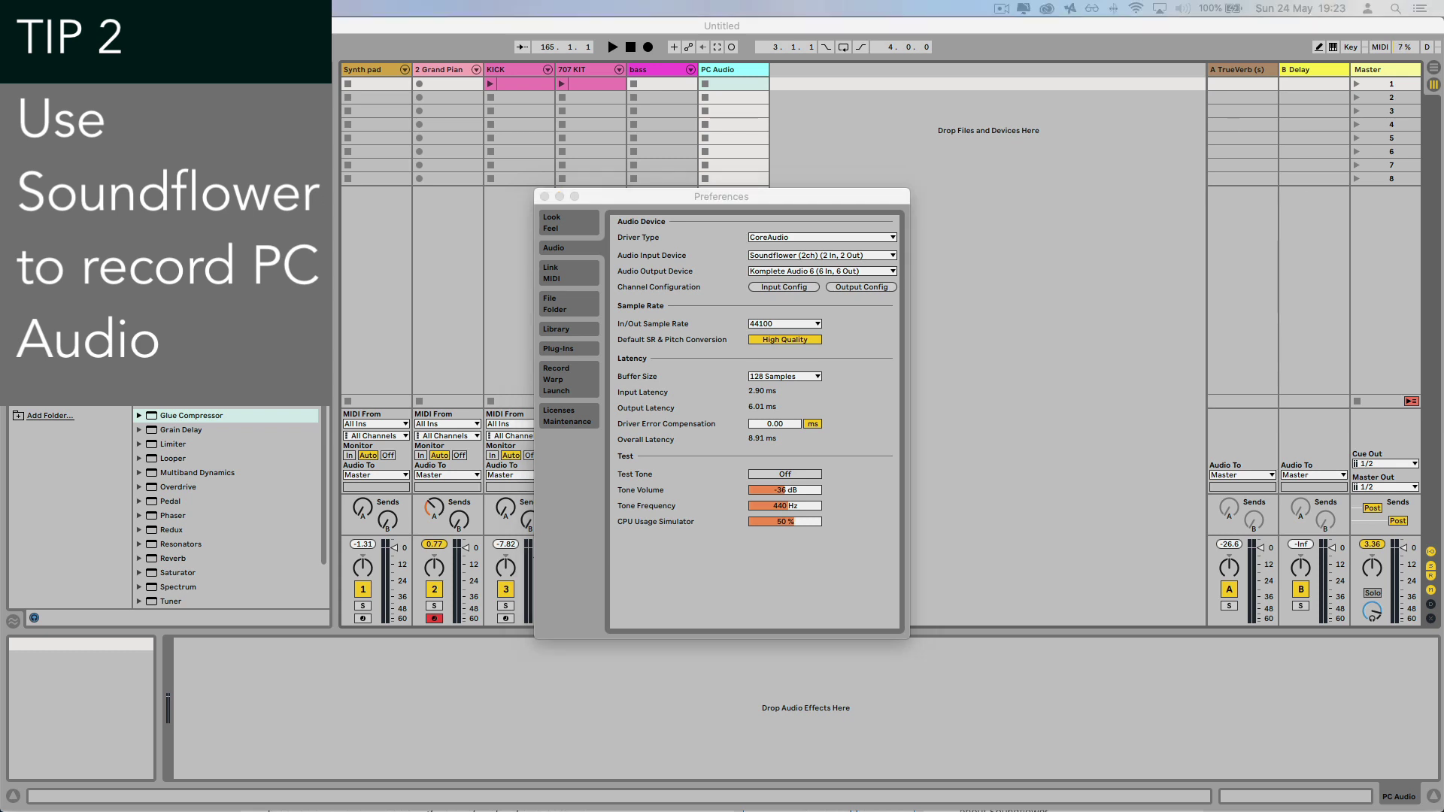
{"action": "left_click", "coordinate": [792, 247]}
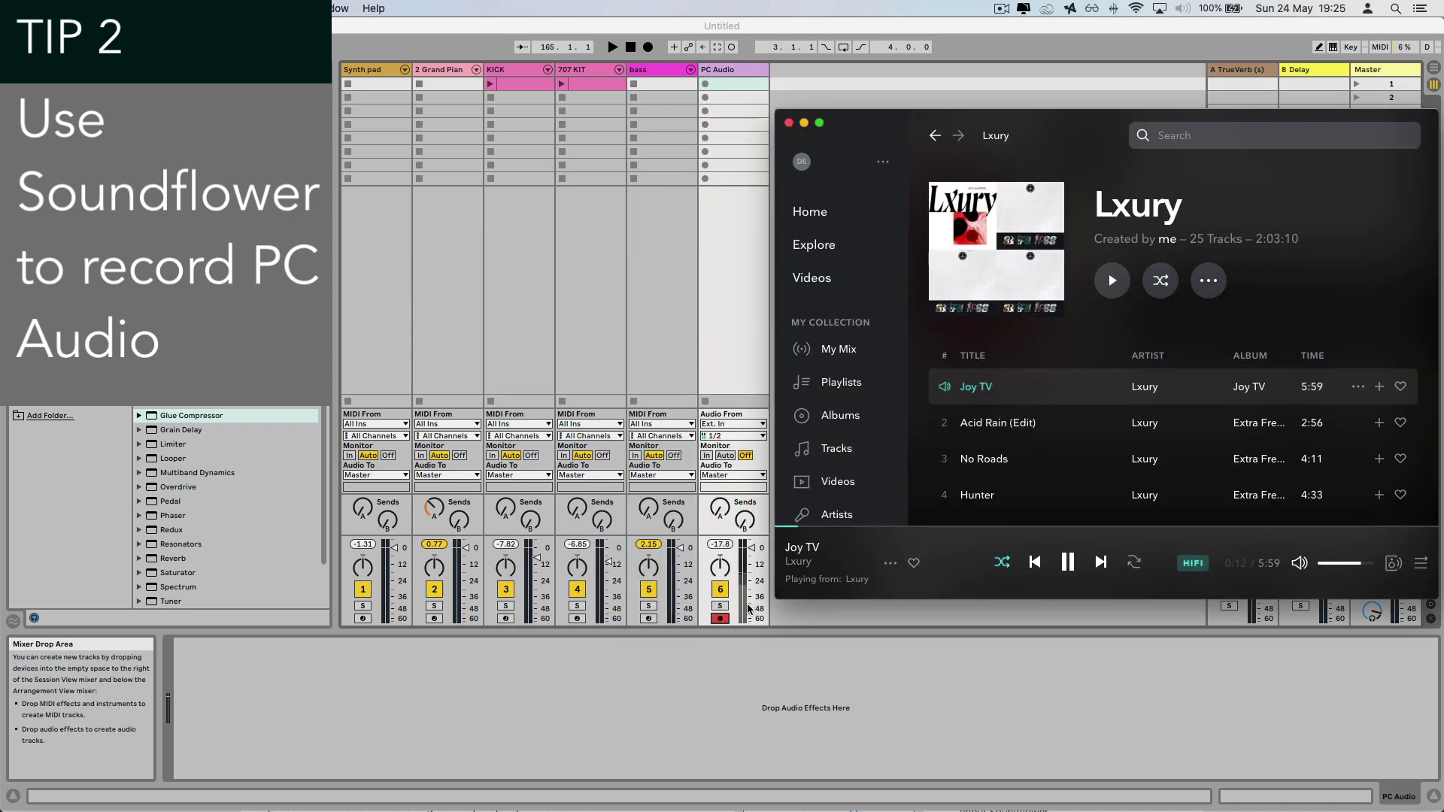
Record the Joy TV song into the PC Audio 1 clip, then shrink and pause the music player.
{"action": "left_click", "coordinate": [705, 85]}
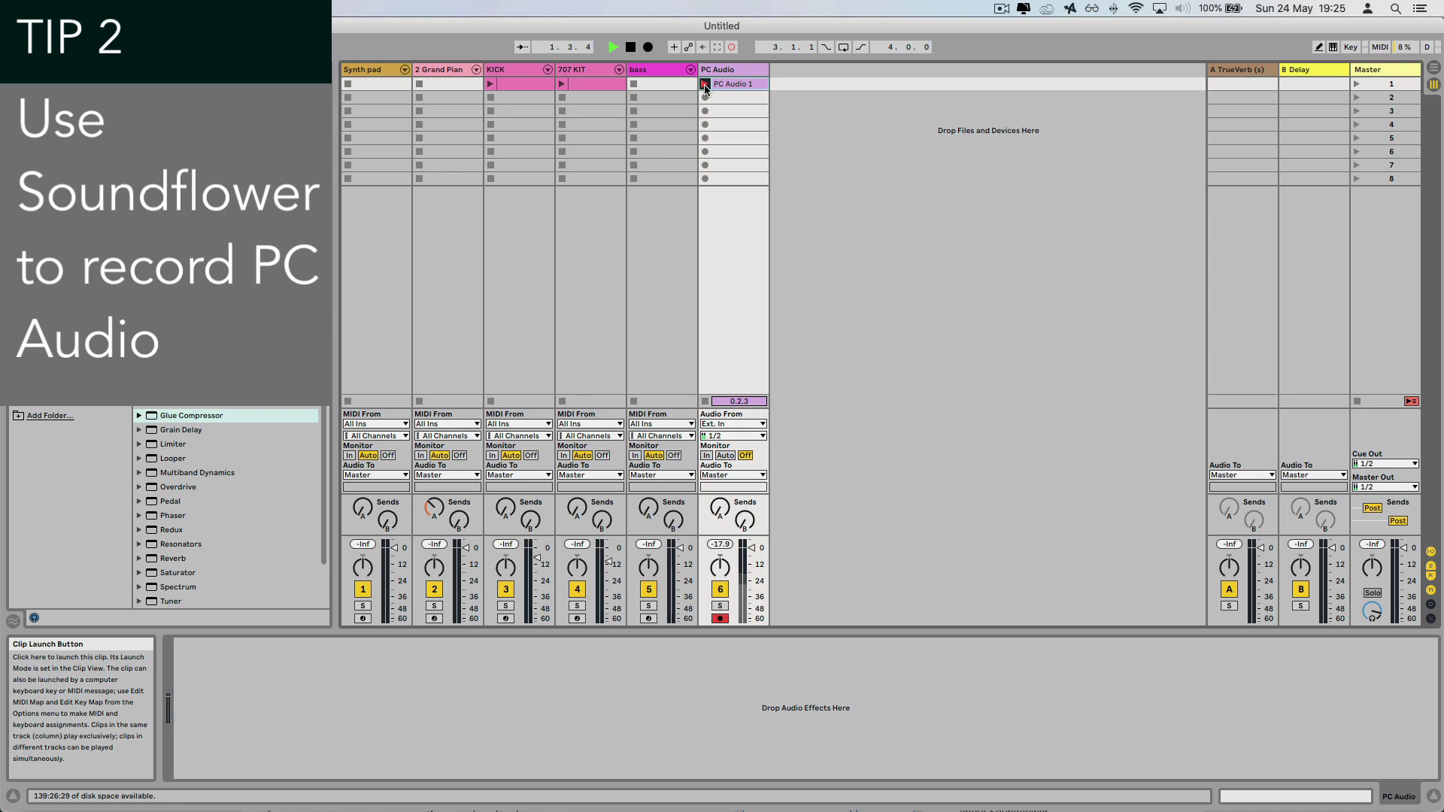
{"action": "left_click", "coordinate": [734, 82]}
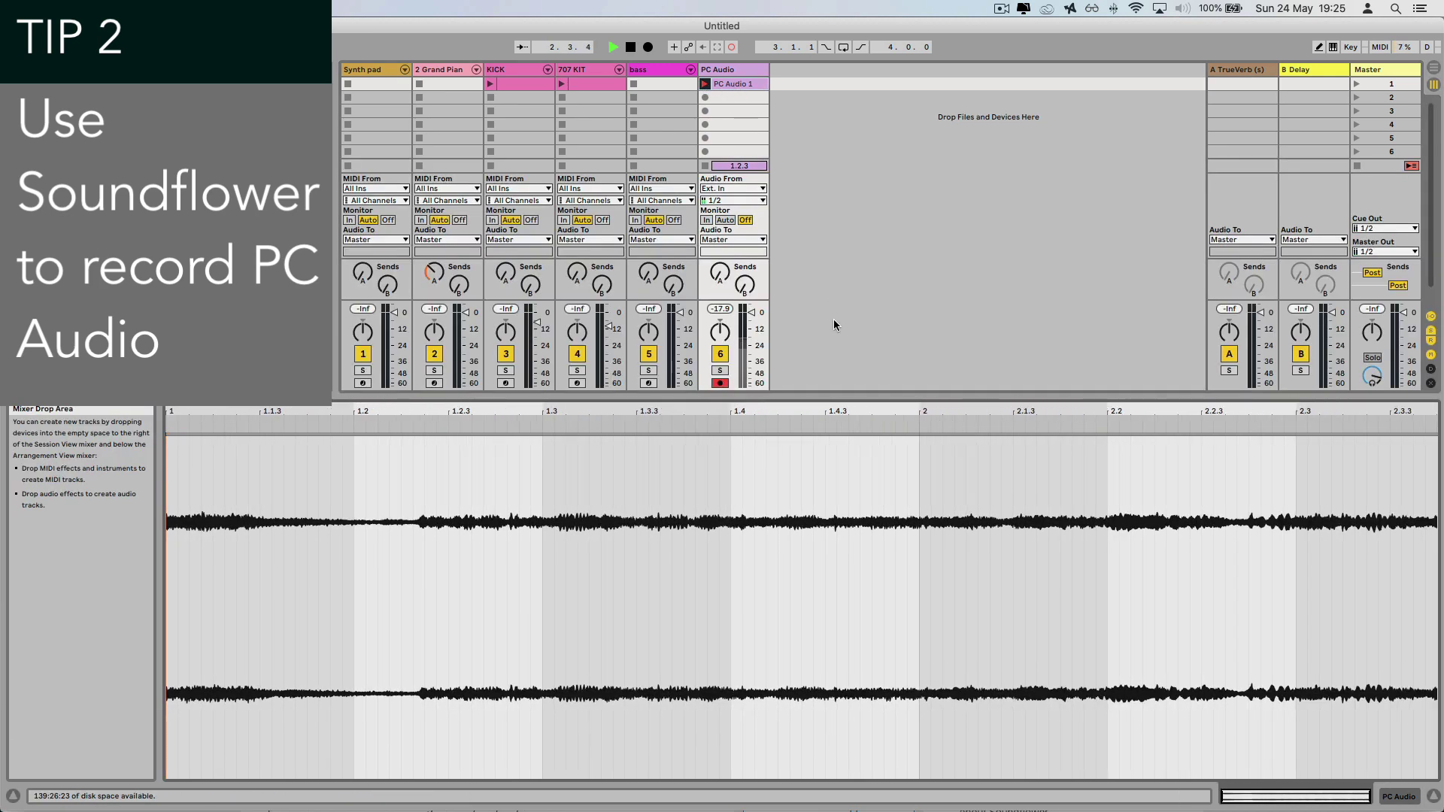
{"action": "key", "text": "super+Tab"}
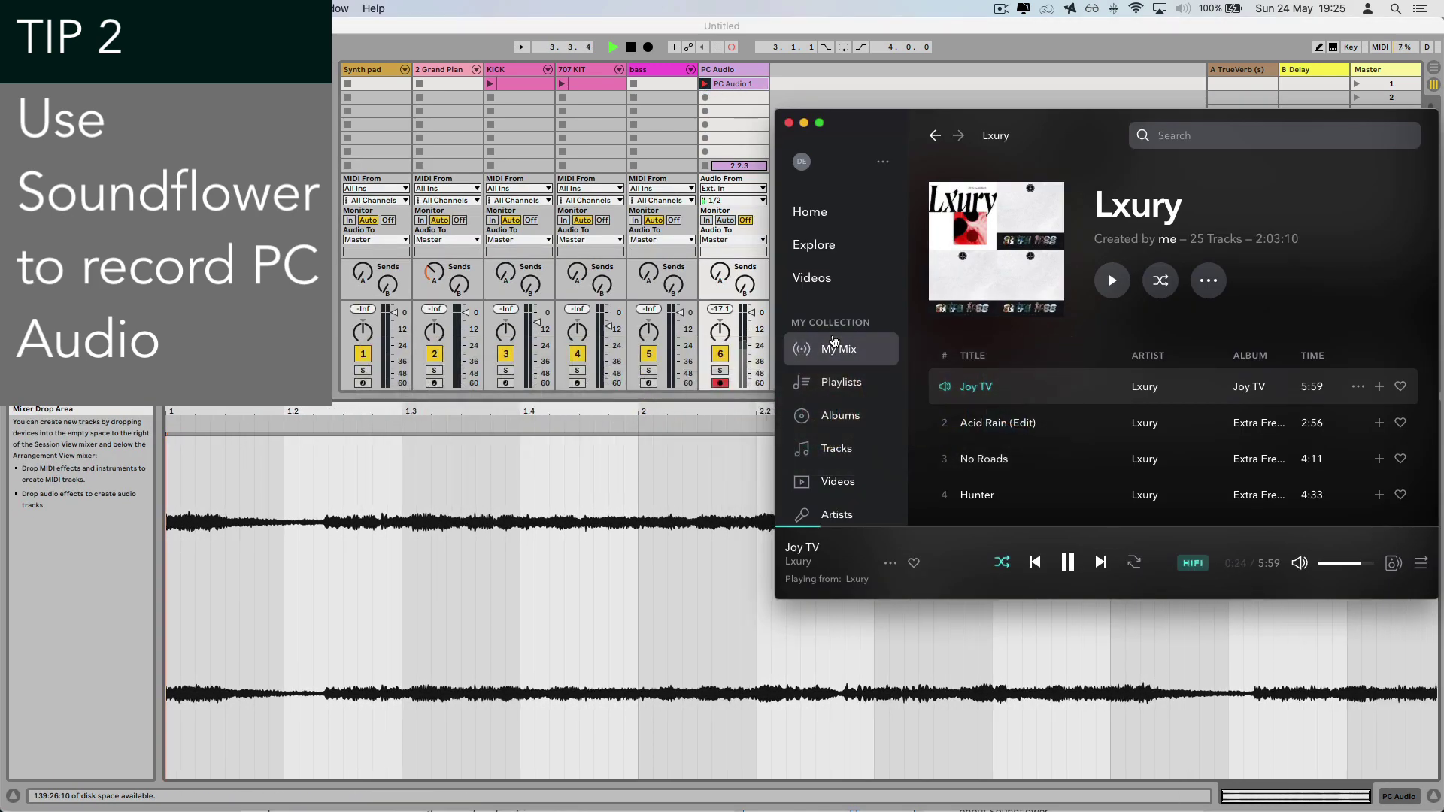
{"action": "left_click_drag", "start_coordinate": [803, 605], "coordinate": [936, 359]}
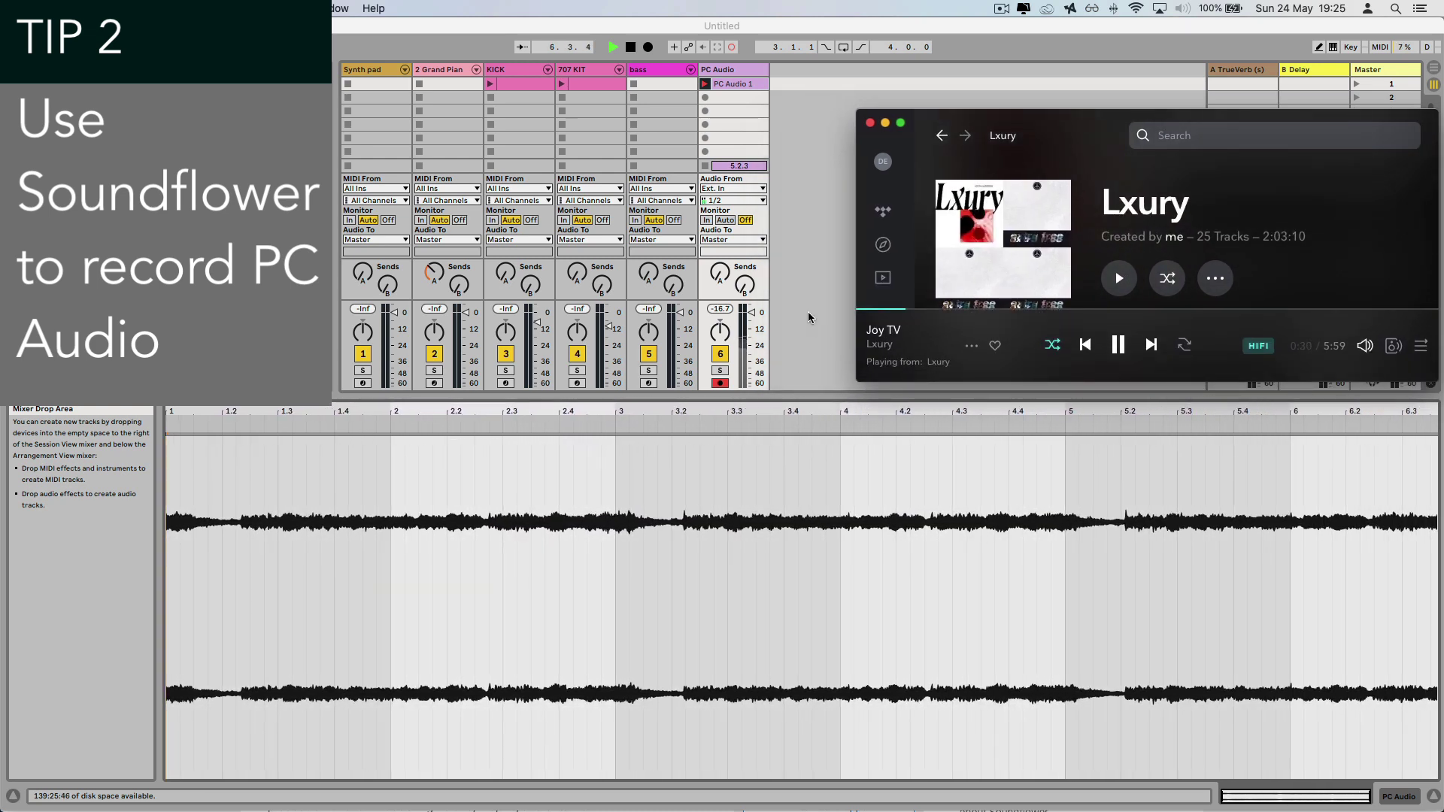
{"action": "key", "text": "space"}
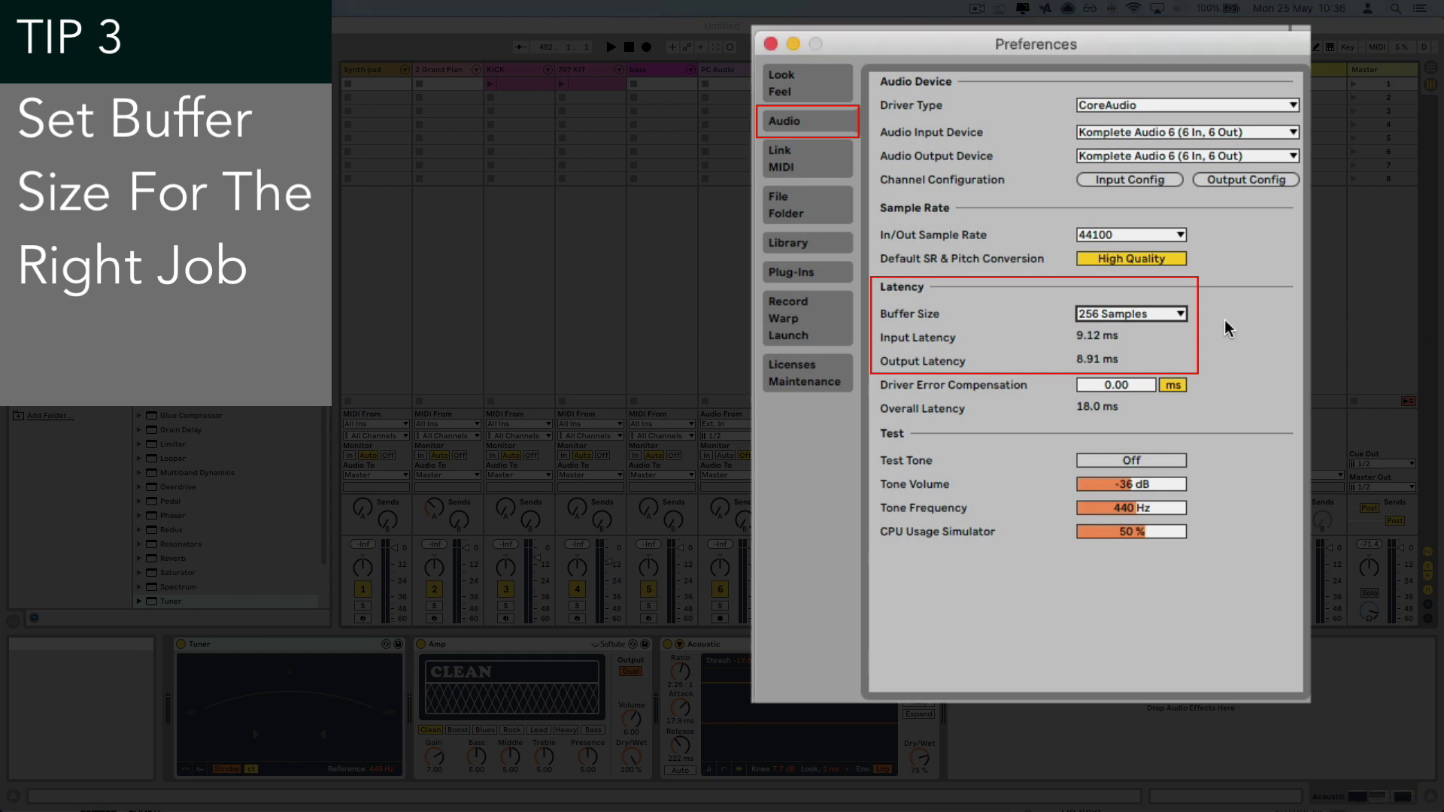
Try a 128-sample buffer, then settle on 256 samples (9.12 ms in, 8.91 ms out).
{"action": "left_click", "coordinate": [1178, 316]}
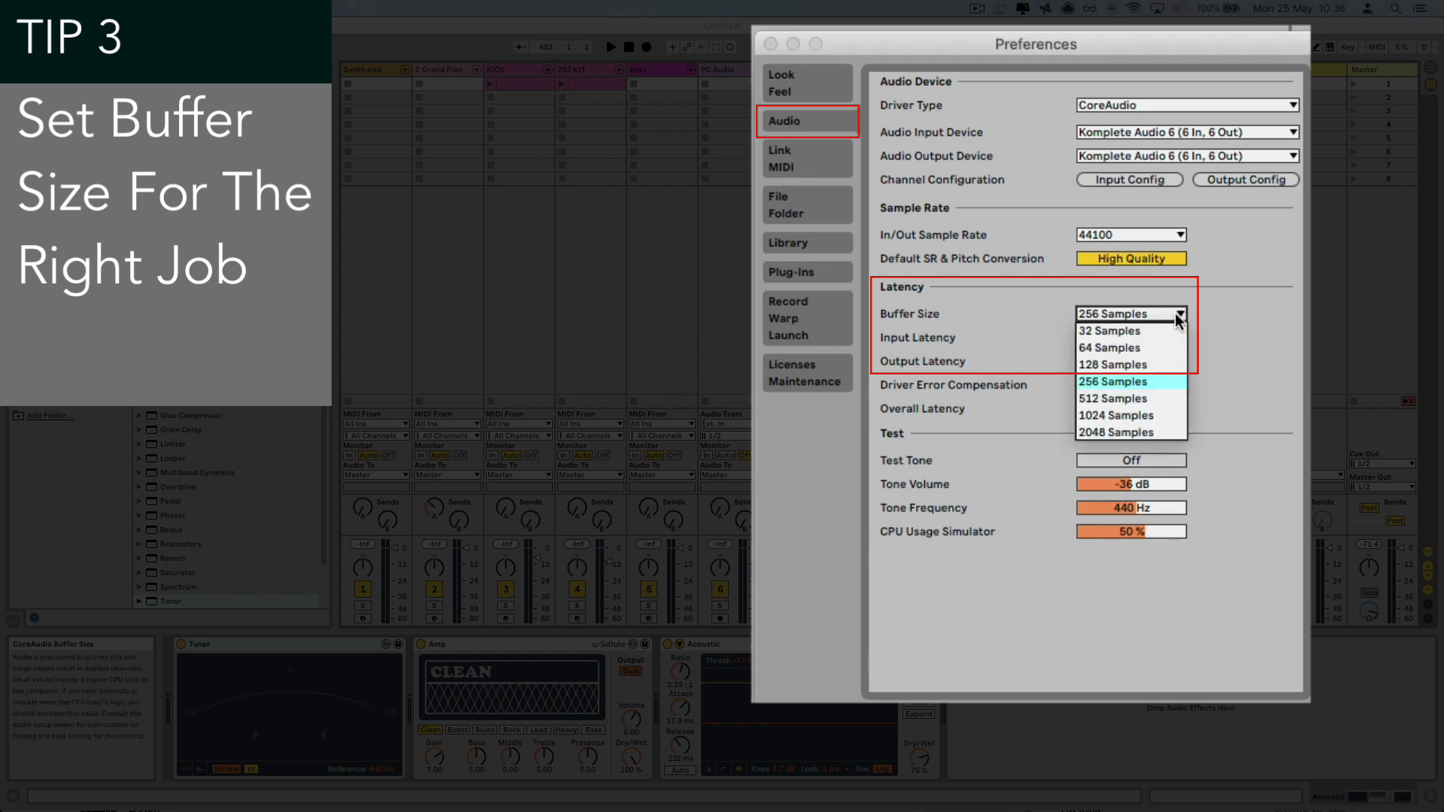
{"action": "left_click", "coordinate": [1163, 366]}
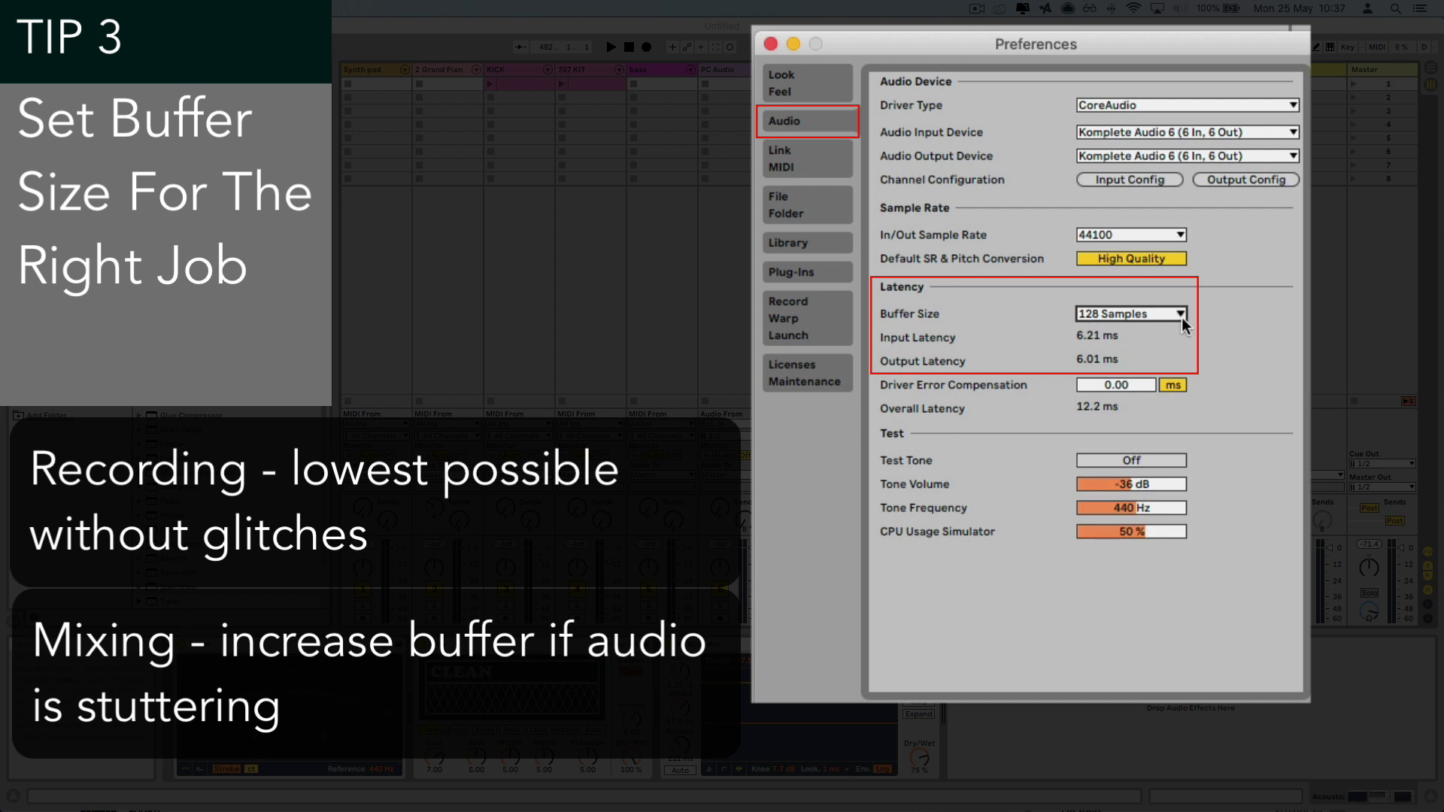
{"action": "left_click", "coordinate": [1180, 315]}
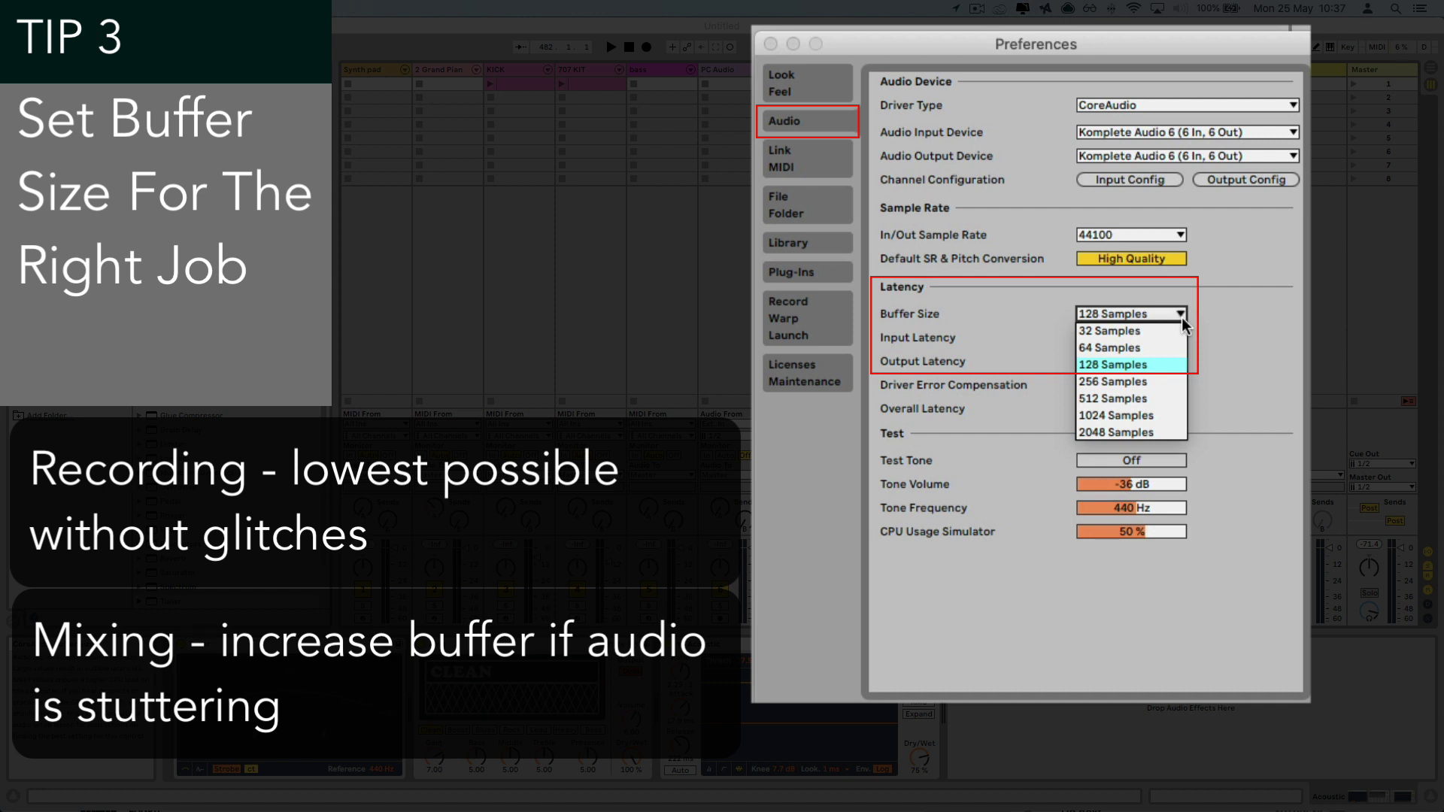
{"action": "left_click", "coordinate": [1160, 382]}
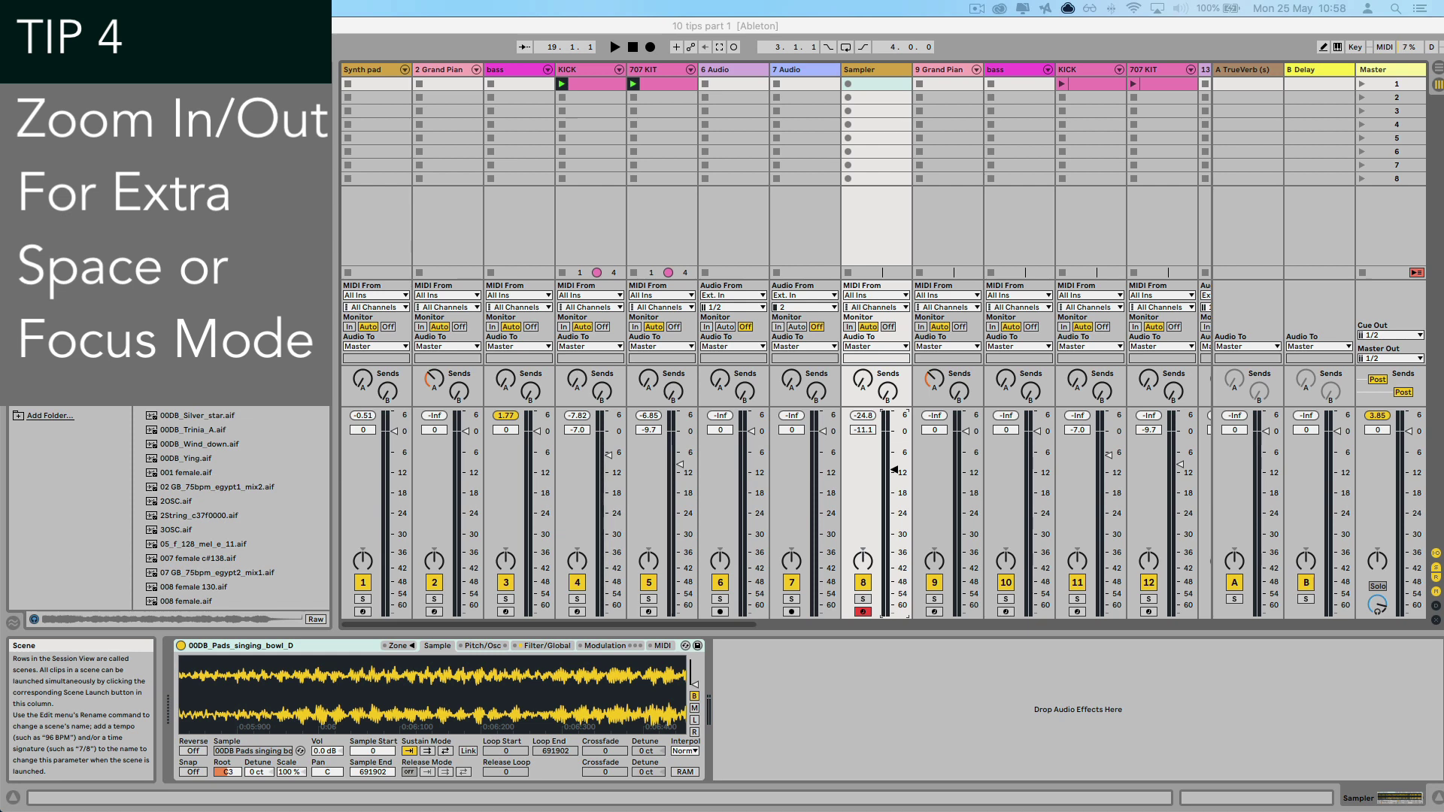
Scroll the Session mixer sideways to look through the earlier tracks.
{"action": "scroll", "coordinate": [714, 283], "scroll_direction": "right", "scroll_amount": 10}
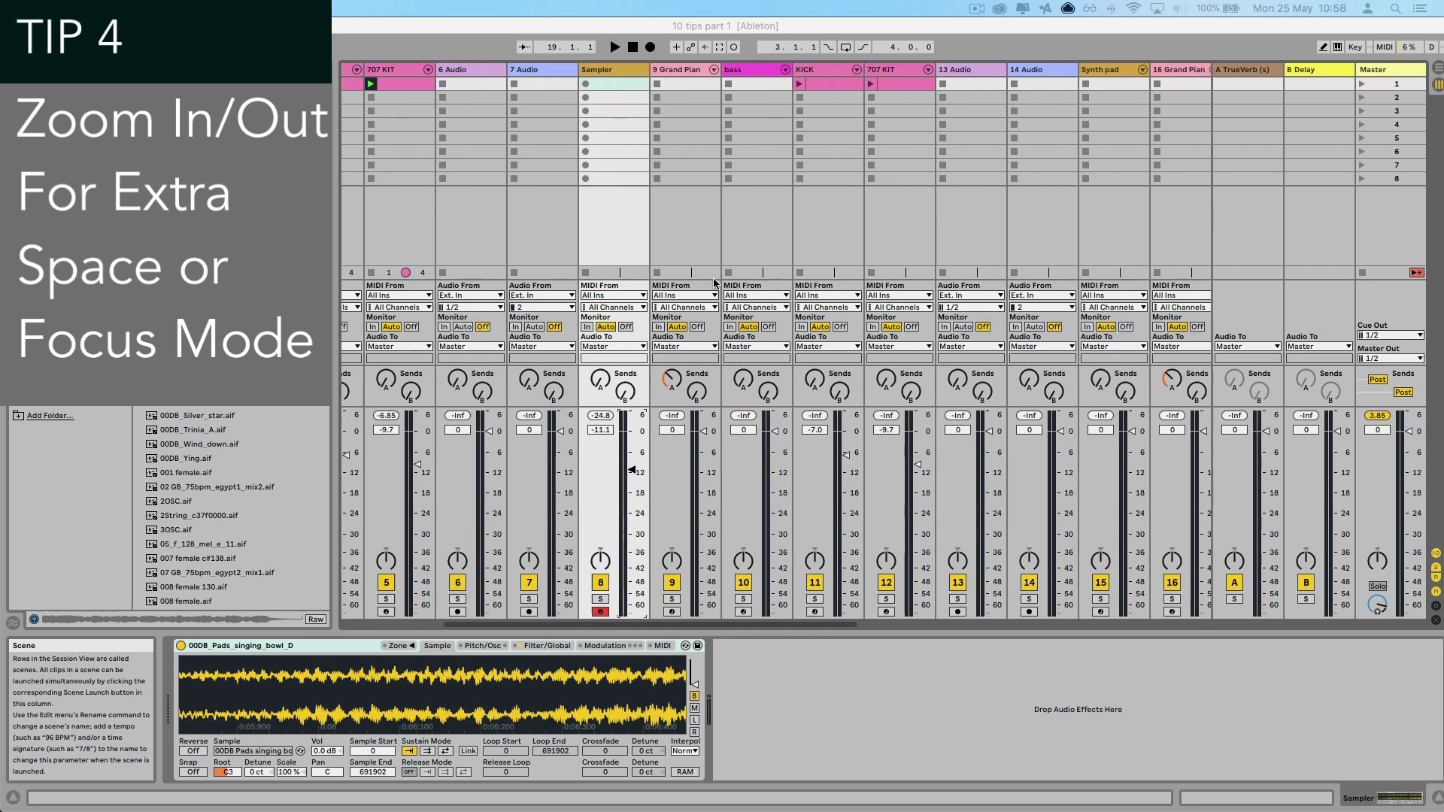
{"action": "scroll", "coordinate": [713, 283], "scroll_direction": "left", "scroll_amount": 3}
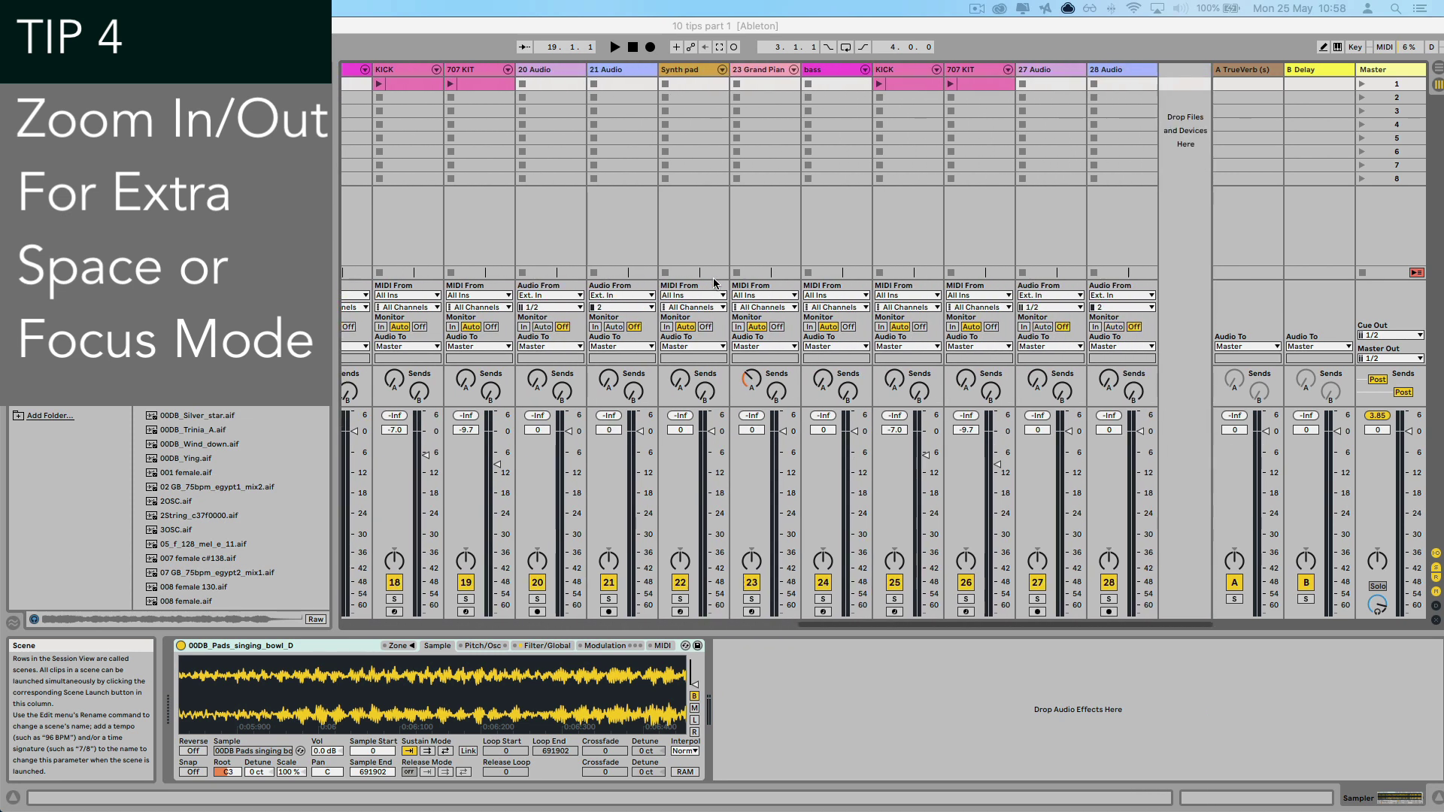
{"action": "scroll", "coordinate": [712, 283], "scroll_direction": "left", "scroll_amount": 3}
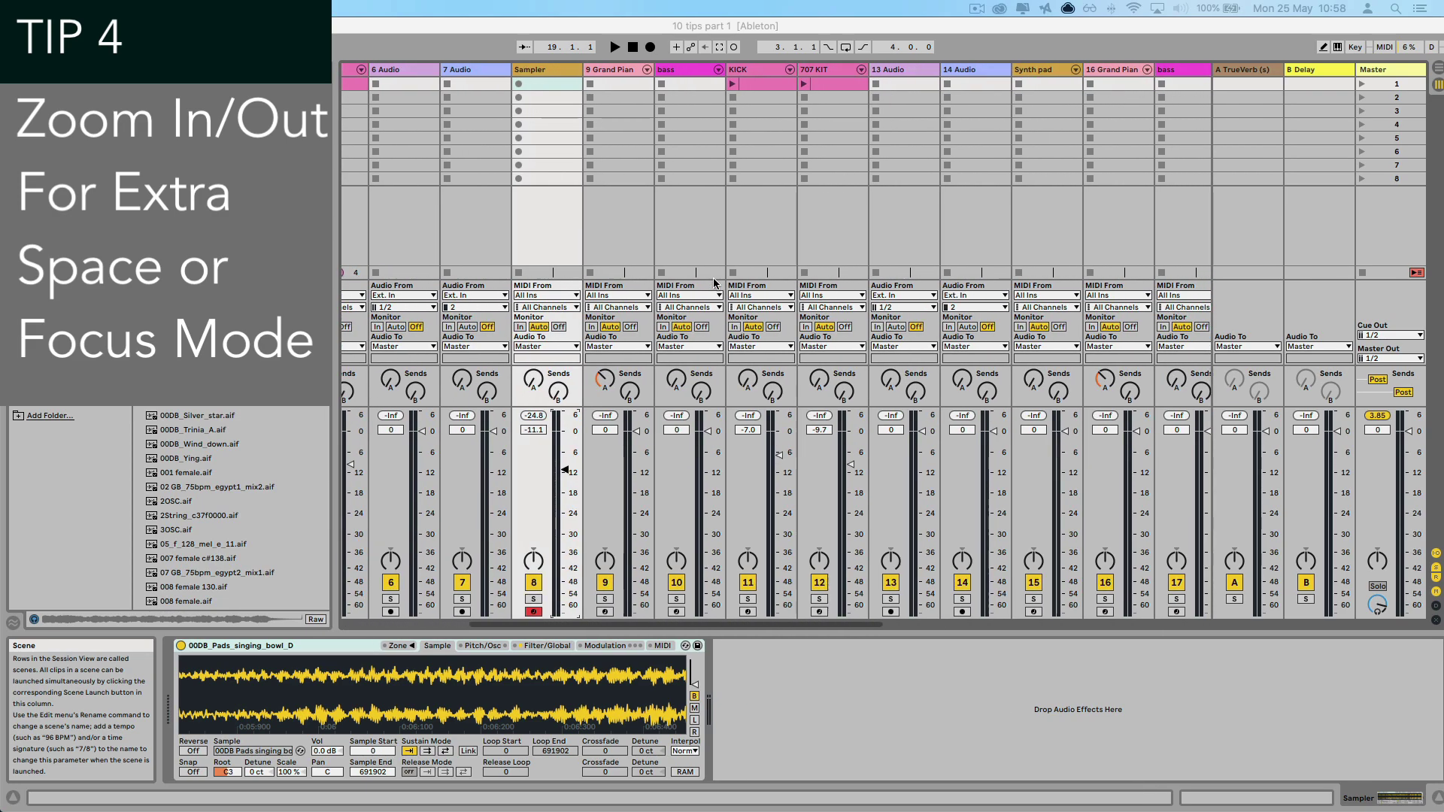
Open Preferences with Cmd+, and drop Zoom Display to about 53%, then raise it to 167%.
{"action": "key", "text": "super+comma"}
{"action": "mouse_move", "coordinate": [1037, 243]}
{"action": "left_mouse_down"}
{"action": "mouse_move", "coordinate": [1038, 293]}
{"action": "mouse_move", "coordinate": [1038, 271]}
{"action": "left_mouse_up"}
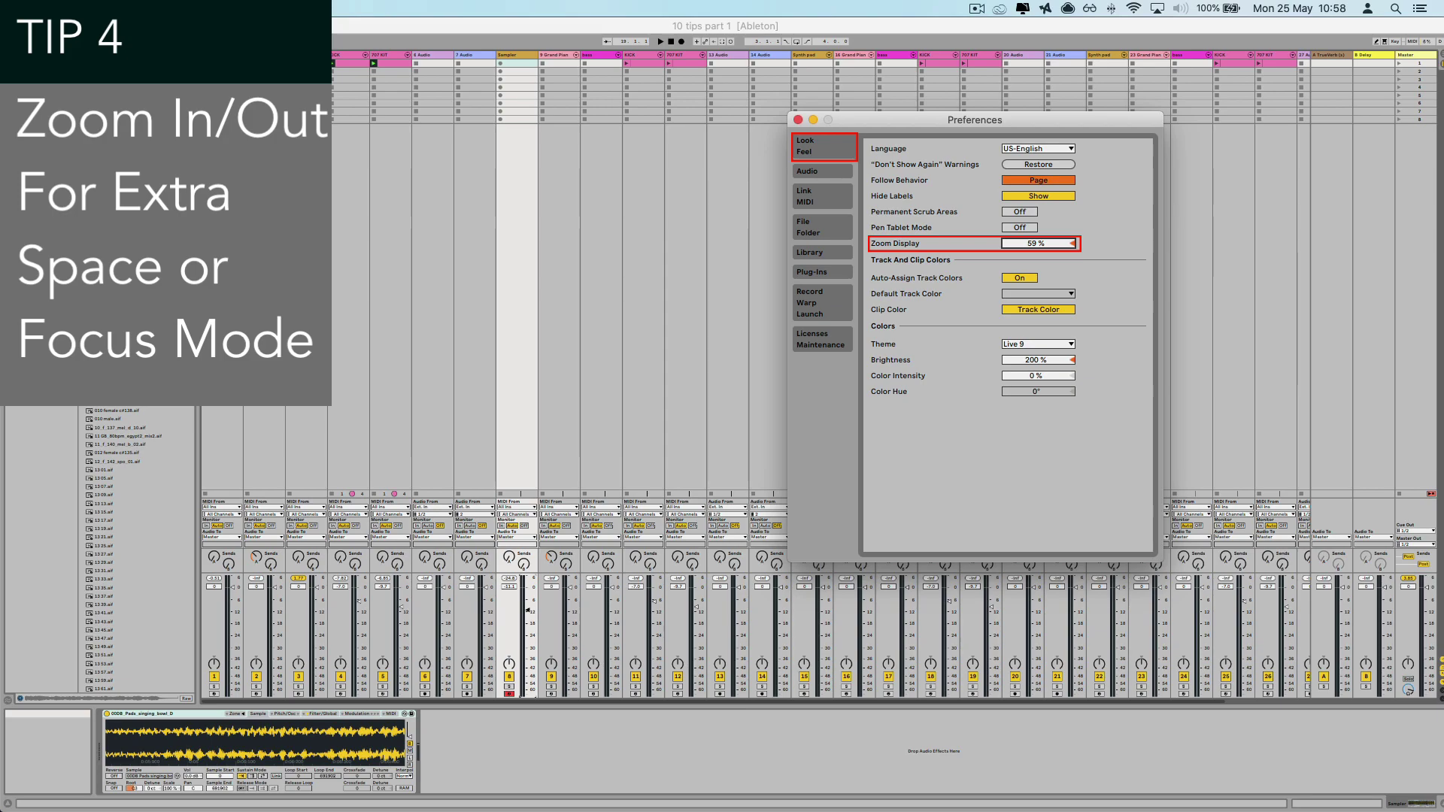
{"action": "key", "text": "Up"}
{"action": "key", "text": "Up"}
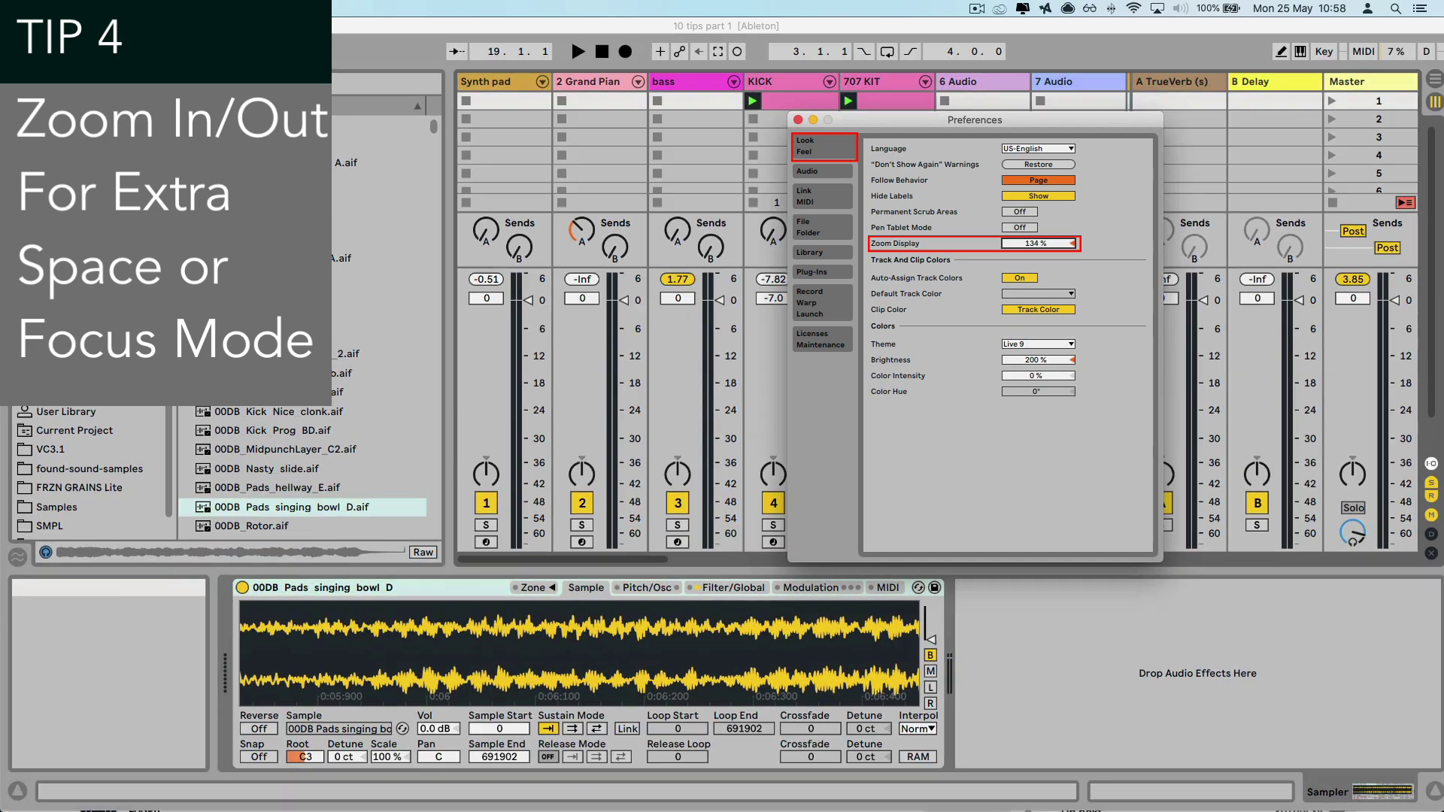
{"action": "key", "text": "Up"}
{"action": "key", "text": "Up"}
{"action": "key", "text": "Up"}
{"action": "key", "text": "Up"}
{"action": "key", "text": "Up"}
{"action": "key", "text": "Up"}
{"action": "key", "text": "Up"}
{"action": "key", "text": "Up"}
{"action": "left_click_drag", "start_coordinate": [1031, 128], "coordinate": [1218, 43]}
{"action": "mouse_move", "coordinate": [1239, 159]}
{"action": "left_mouse_down"}
{"action": "mouse_move", "coordinate": [1238, 125]}
{"action": "mouse_move", "coordinate": [1238, 140]}
{"action": "left_mouse_up"}
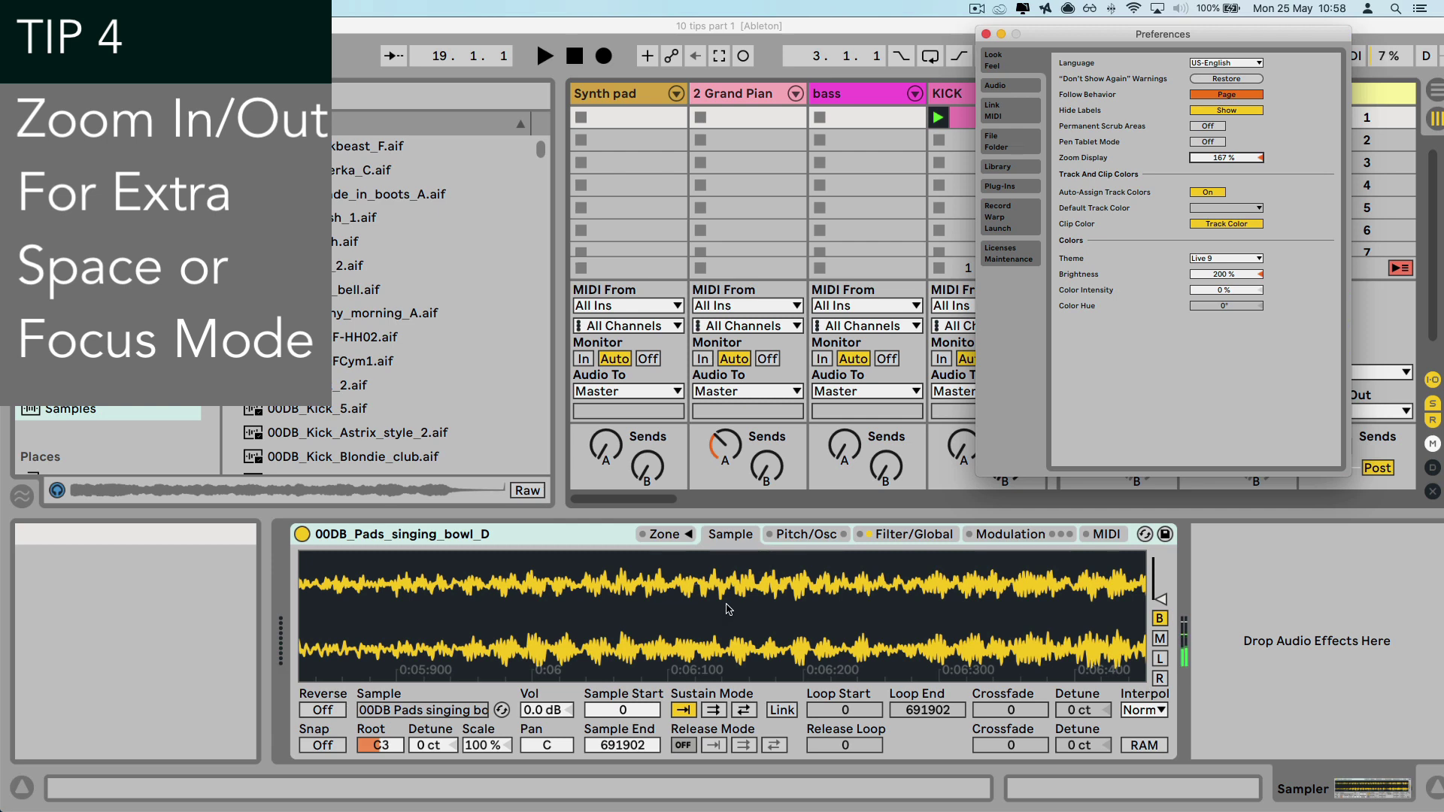
Close Preferences and zoom the Sampler waveform in, then back out.
{"action": "key", "text": "Escape"}
{"action": "key", "text": "plus"}
{"action": "key", "text": "plus"}
{"action": "key", "text": "plus"}
{"action": "key", "text": "plus"}
{"action": "key", "text": "minus"}
{"action": "key", "text": "minus"}
{"action": "key", "text": "minus"}
{"action": "key", "text": "minus"}
{"action": "key", "text": "minus"}
{"action": "key", "text": "minus"}
{"action": "key", "text": "minus"}
{"action": "key", "text": "minus"}
{"action": "key", "text": "minus"}
{"action": "key", "text": "minus"}
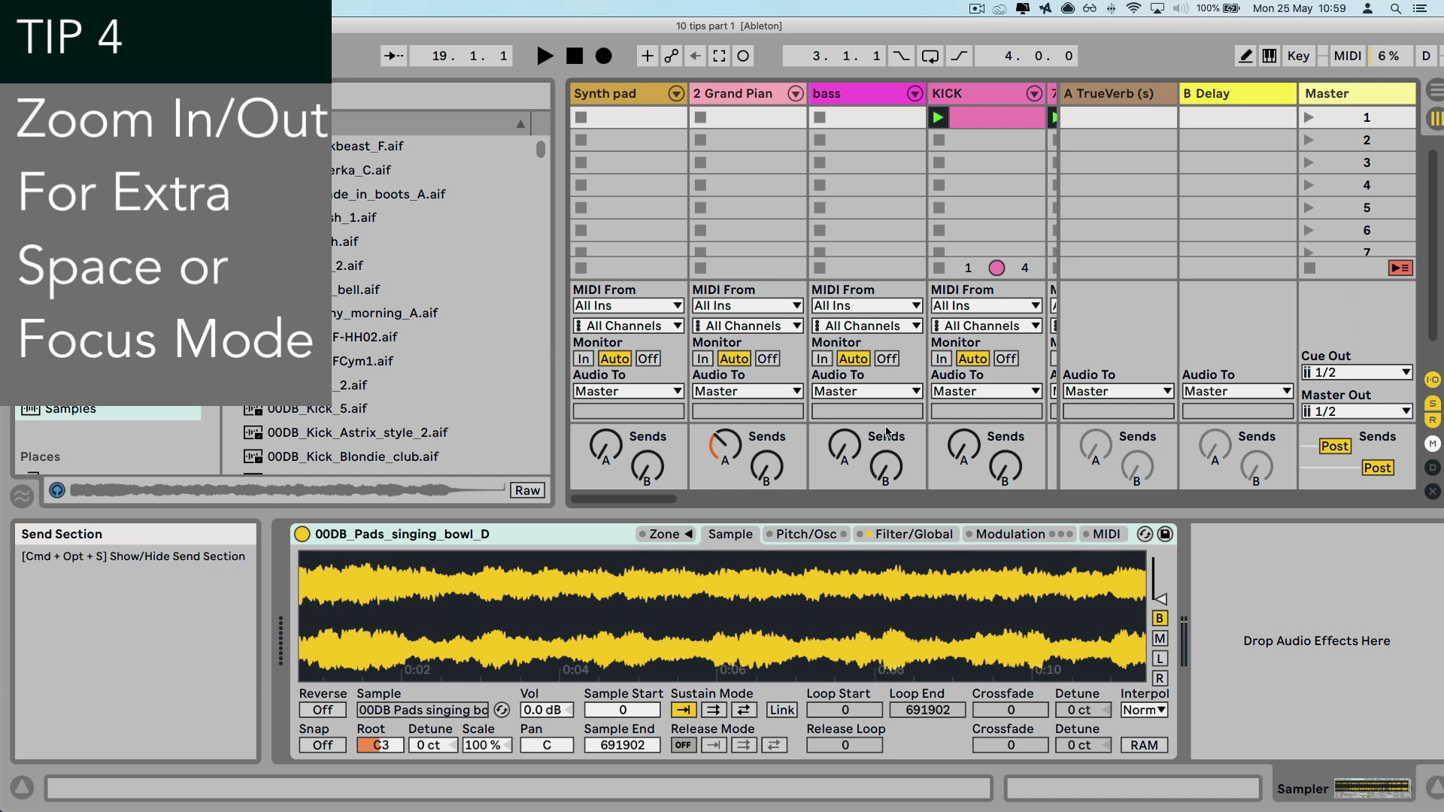
Reopen Preferences, step the interface Zoom Display back to 100%, and close the window.
{"action": "key", "text": "super+comma"}
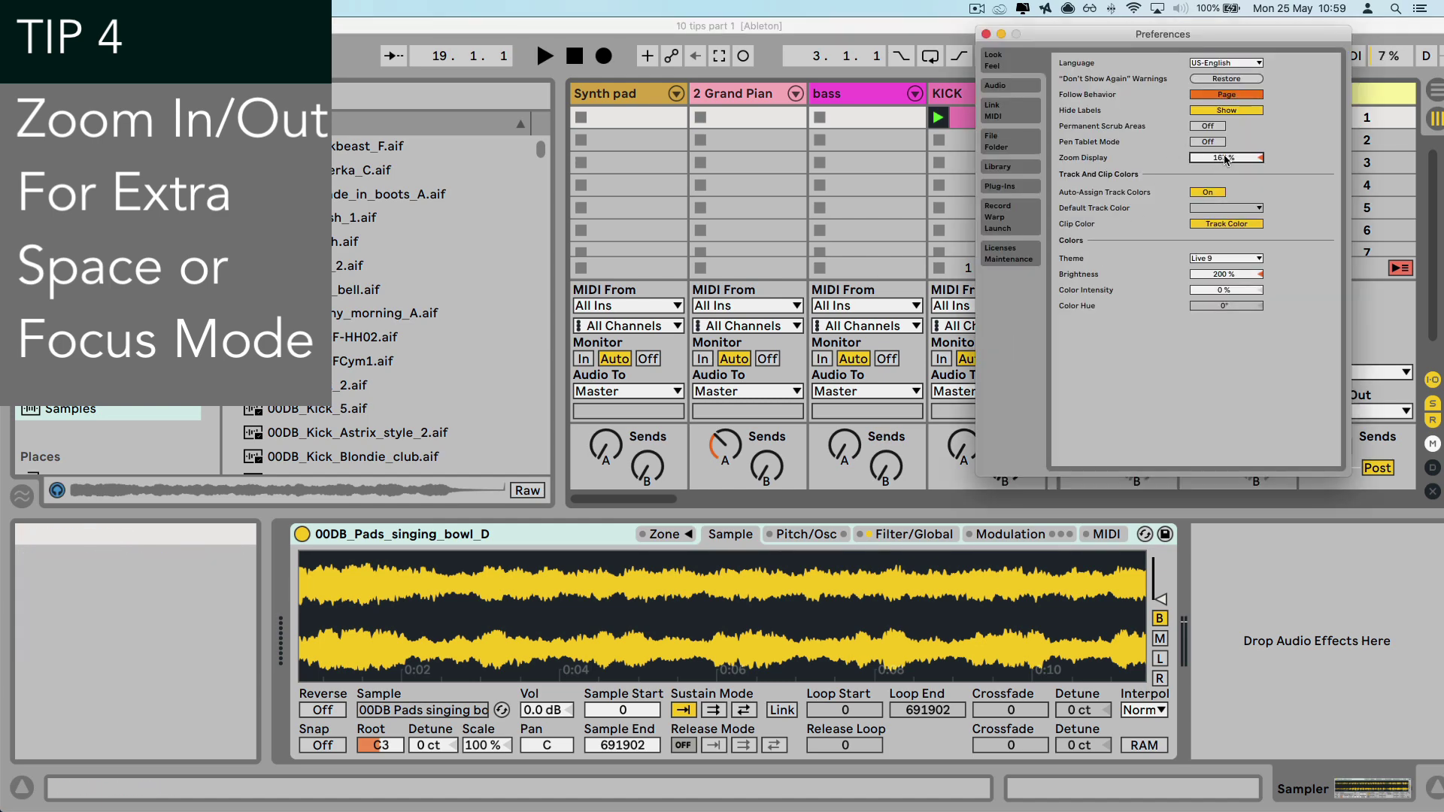
{"action": "key", "text": "super+minus"}
{"action": "key", "text": "super+minus"}
{"action": "key", "text": "super+minus"}
{"action": "key", "text": "super+minus"}
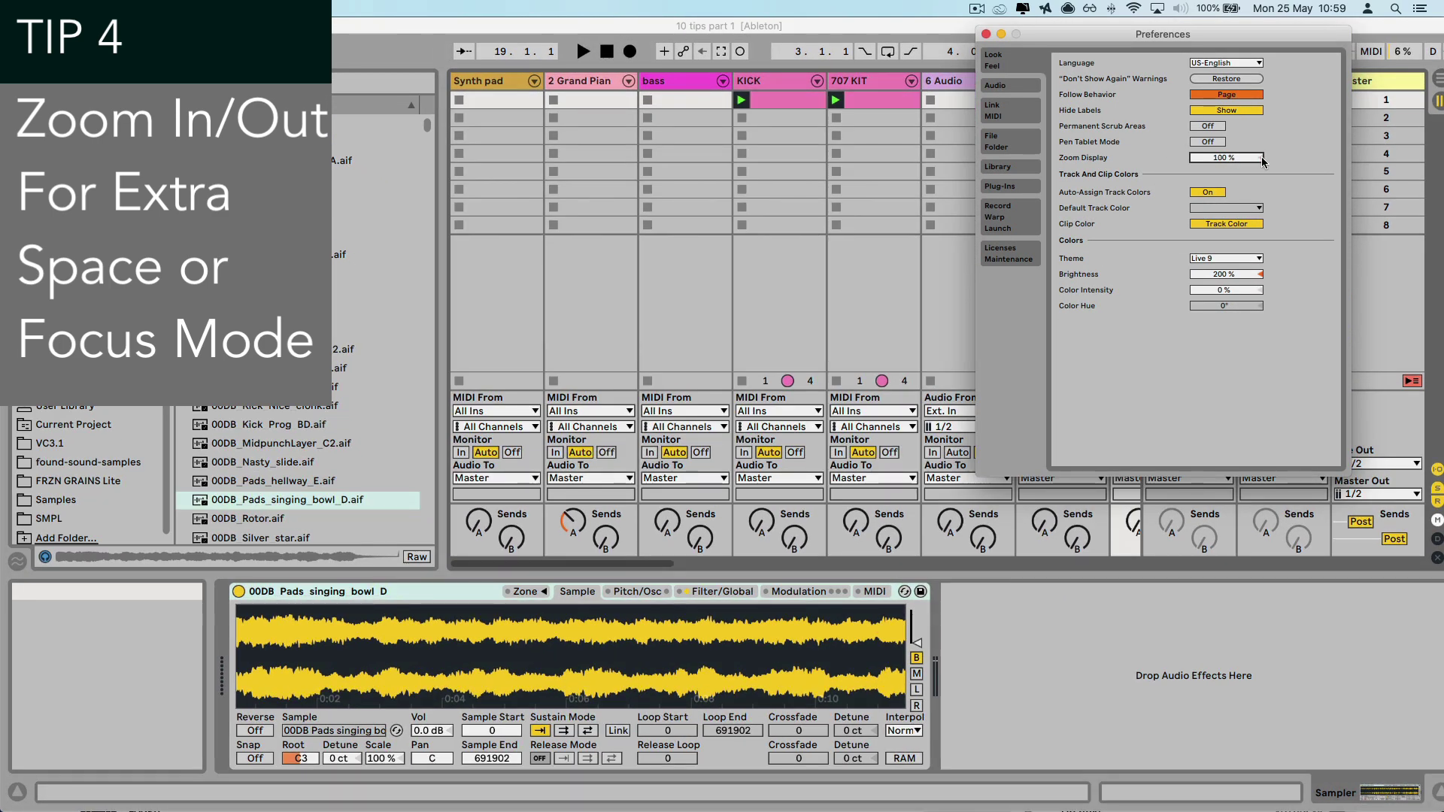
{"action": "key", "text": "super+minus"}
{"action": "key", "text": "super+minus"}
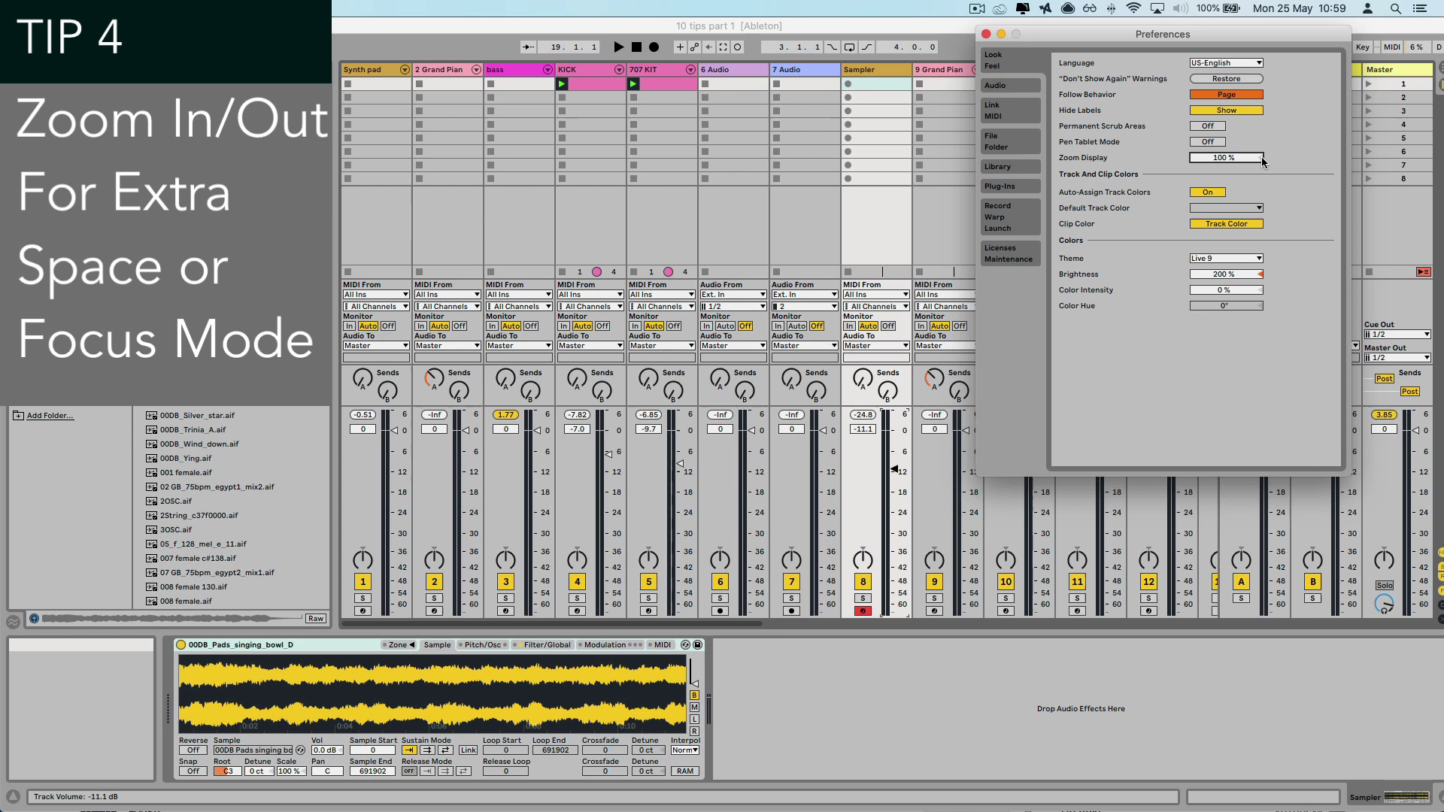
{"action": "left_click", "coordinate": [986, 35]}
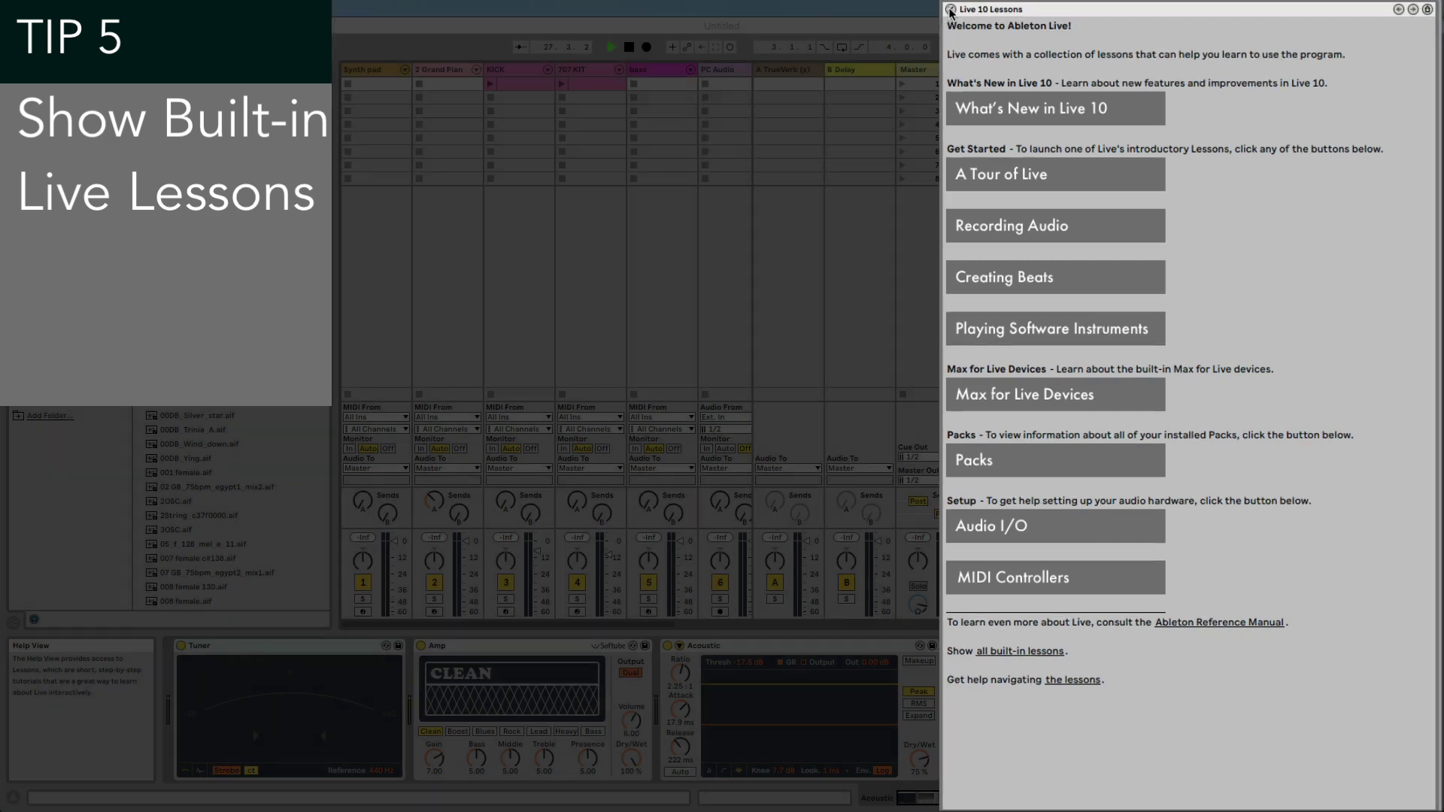
Show the Live 10 lessons through Help > Help View and open the Max for Live Devices lesson.
{"action": "left_click", "coordinate": [951, 10]}
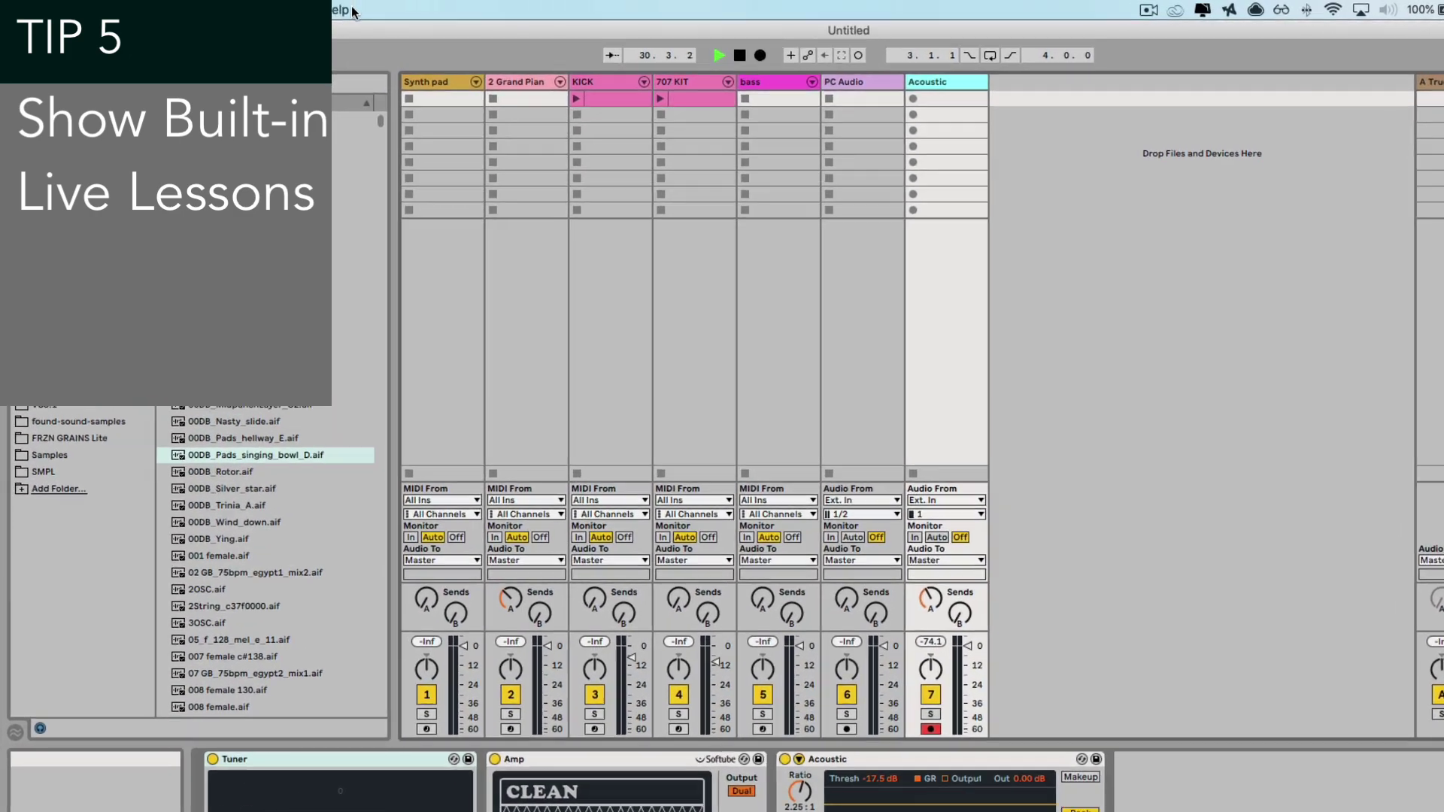
{"action": "left_click", "coordinate": [351, 11]}
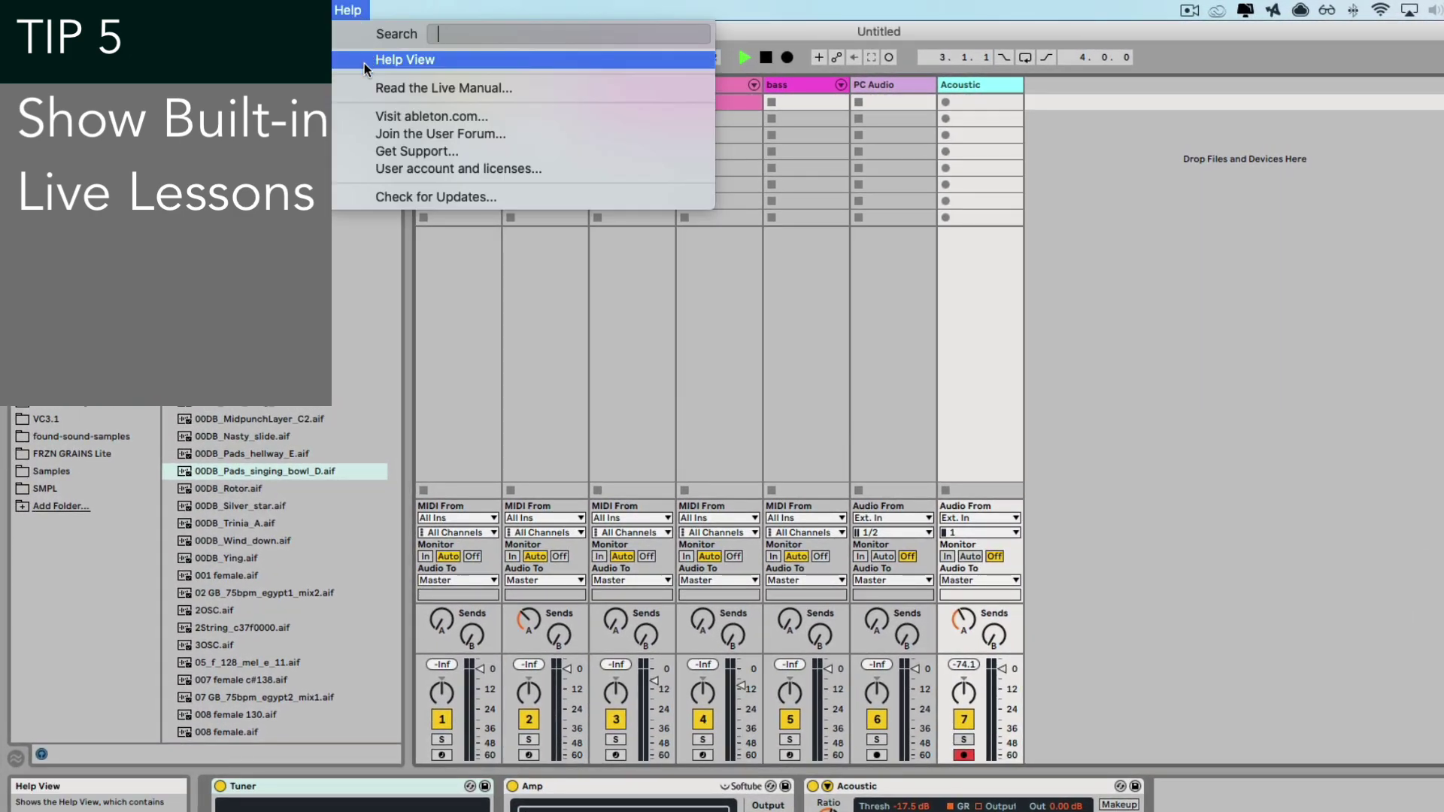
{"action": "left_click", "coordinate": [364, 63]}
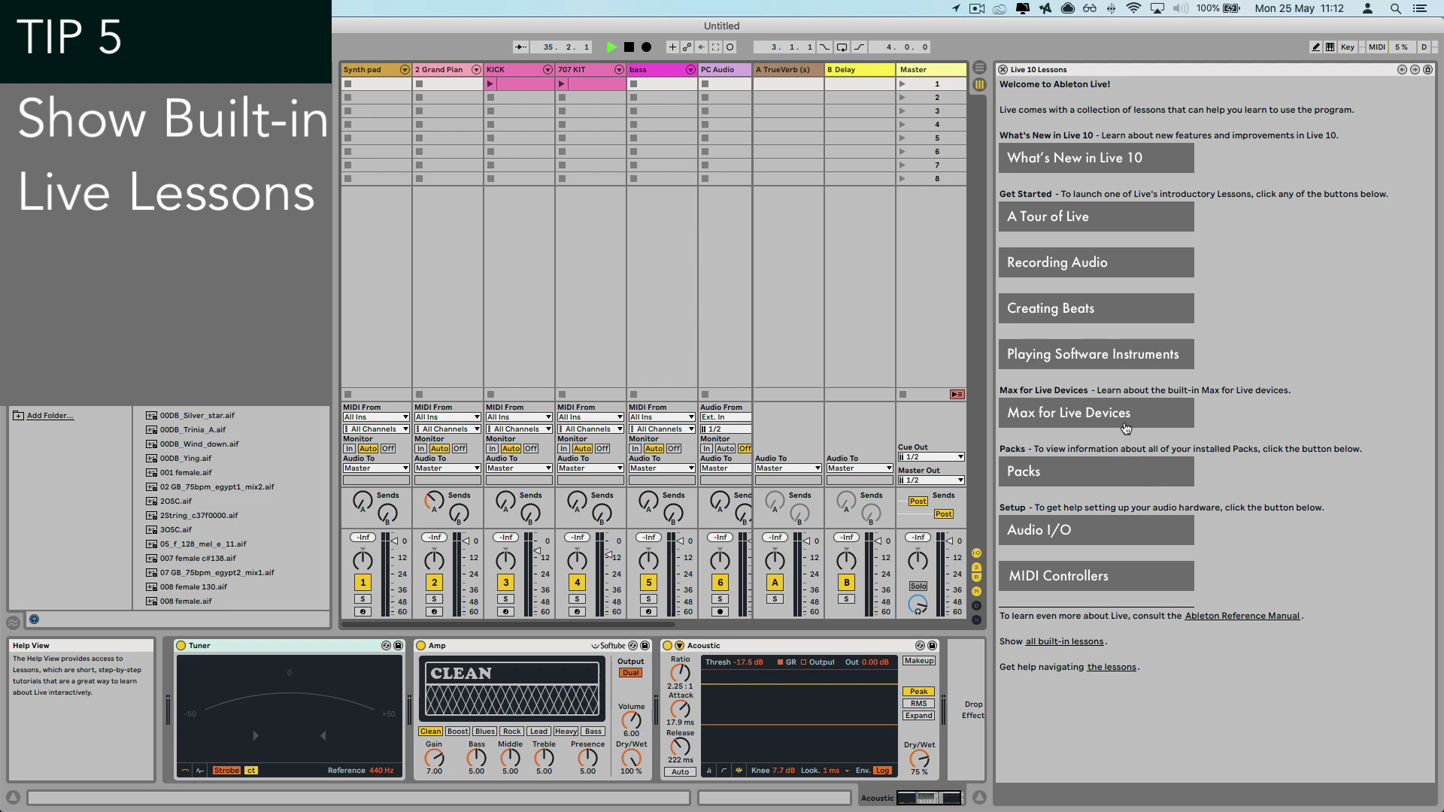
{"action": "left_click", "coordinate": [1126, 426]}
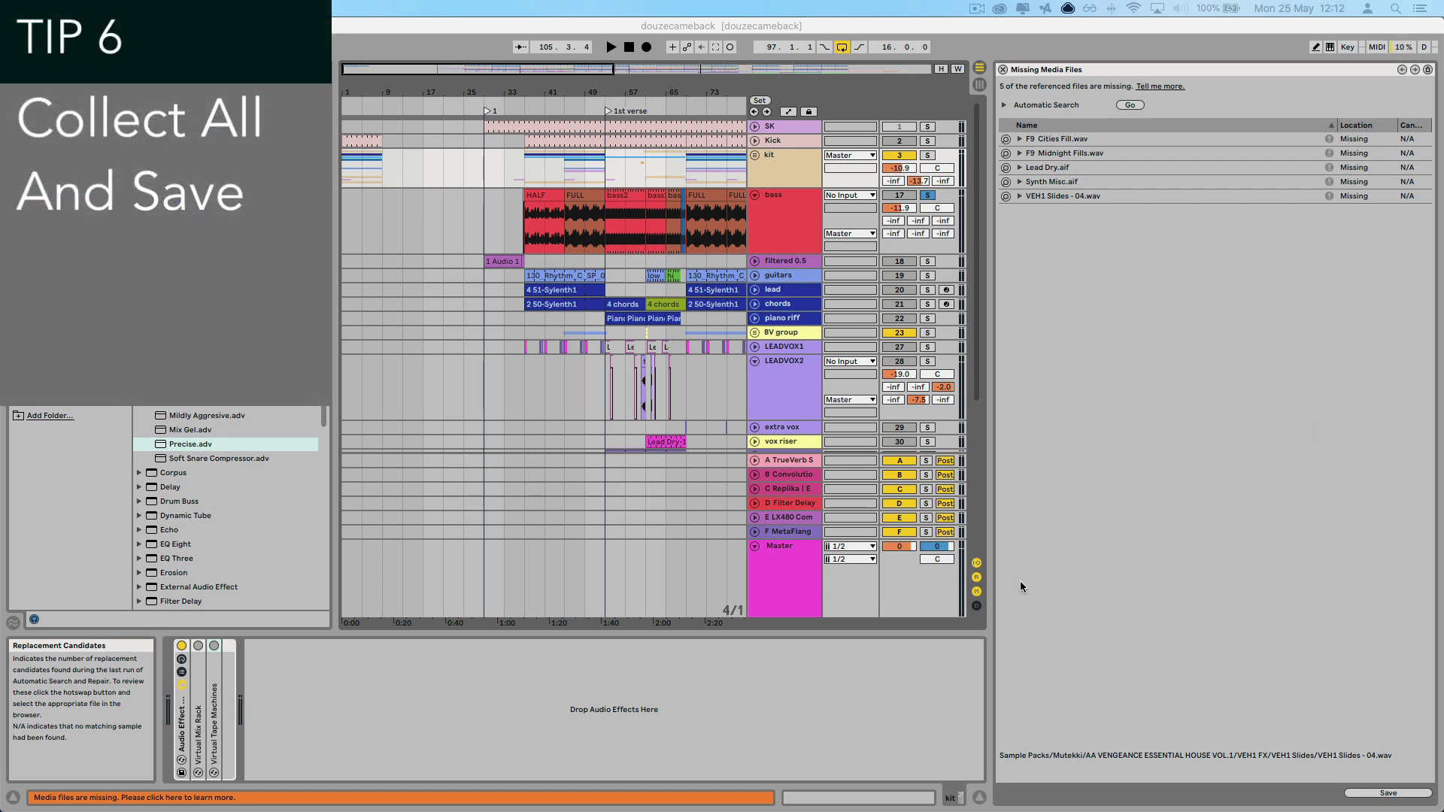
Check the 5 missing media files, then run File > Collect All and Save.
{"action": "left_click", "coordinate": [341, 800]}
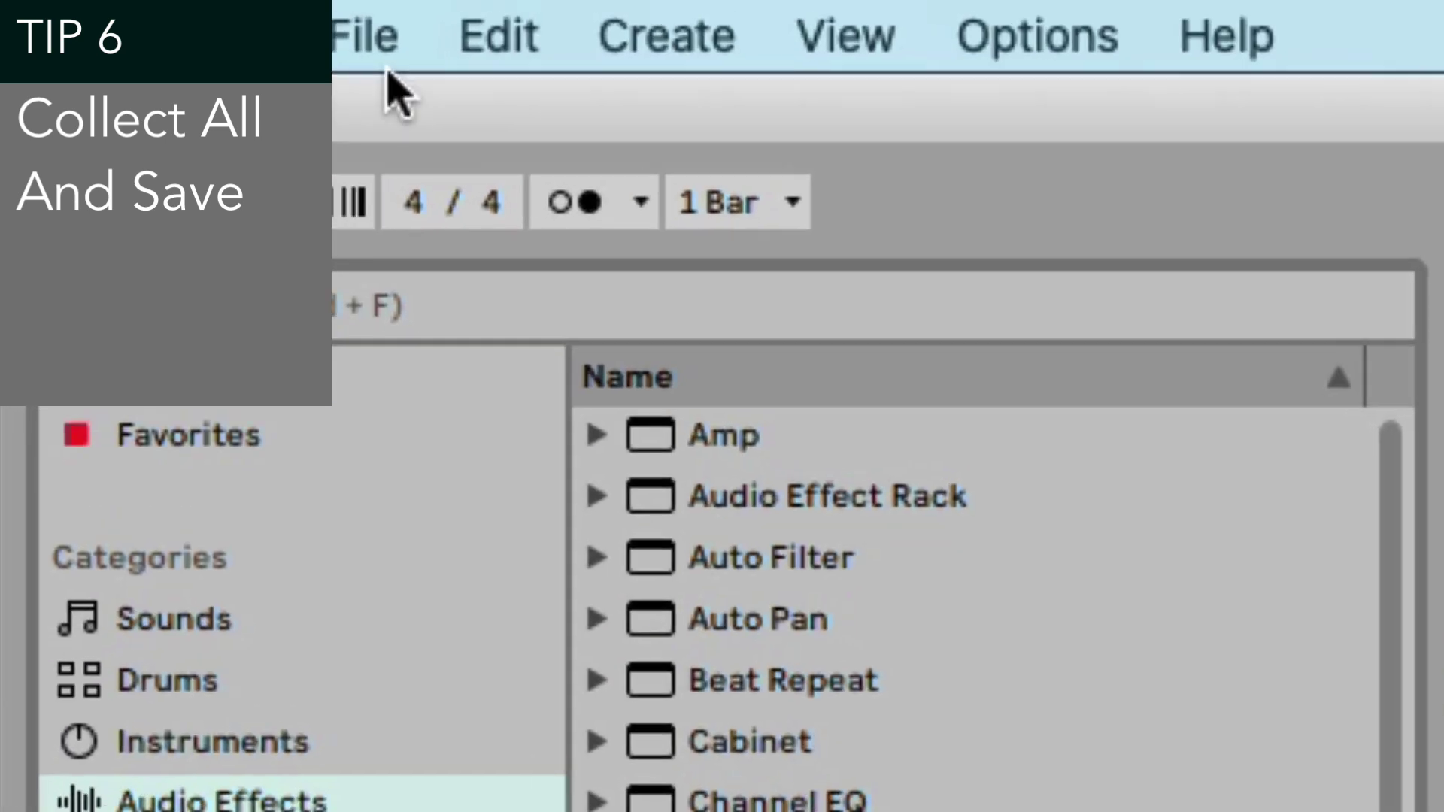
{"action": "left_click", "coordinate": [101, 9]}
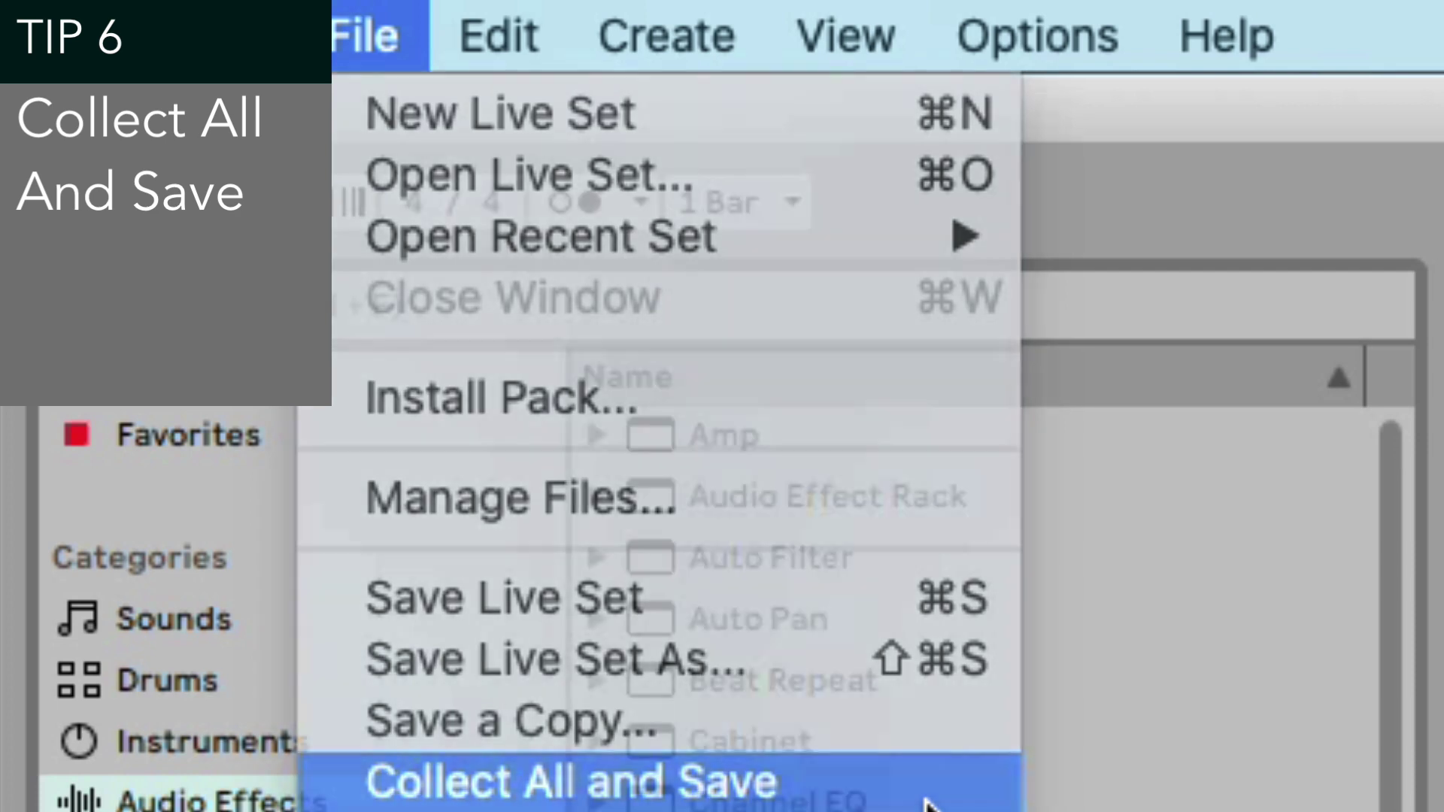
{"action": "left_click", "coordinate": [929, 803]}
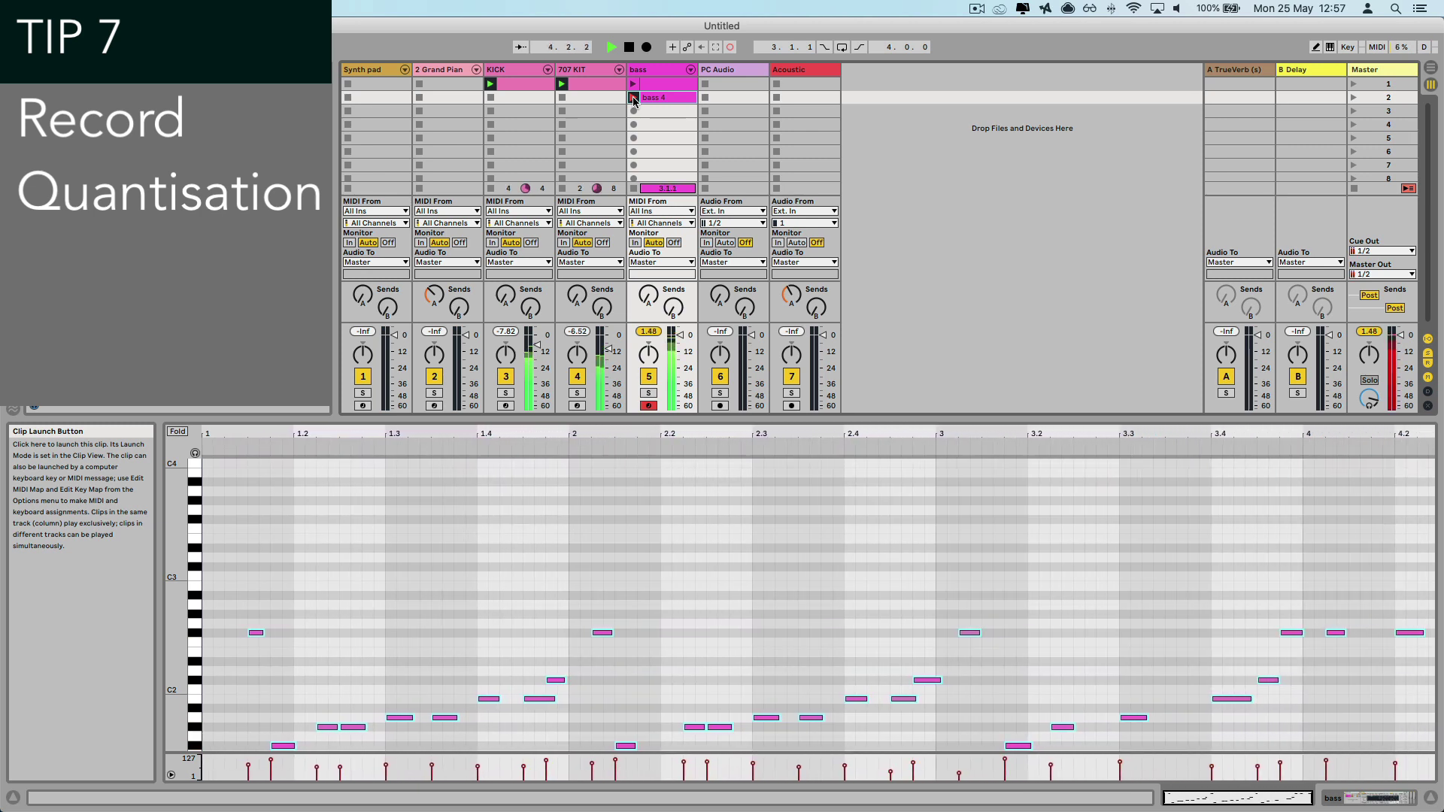
Stop recording, play back the bass 4 clip, and set Record Quantization to Eighth-Note.
{"action": "key", "text": "space"}
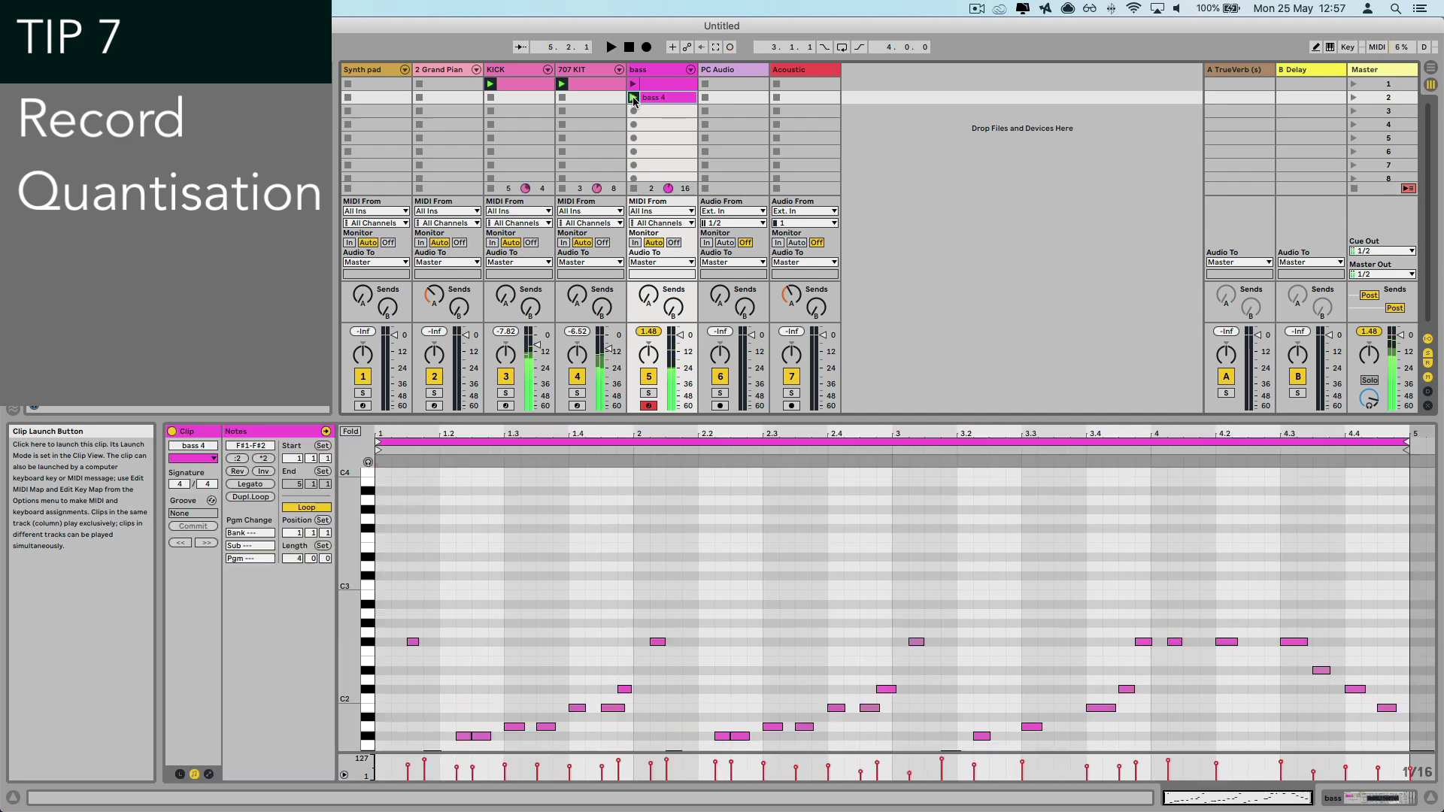
{"action": "left_click", "coordinate": [634, 98]}
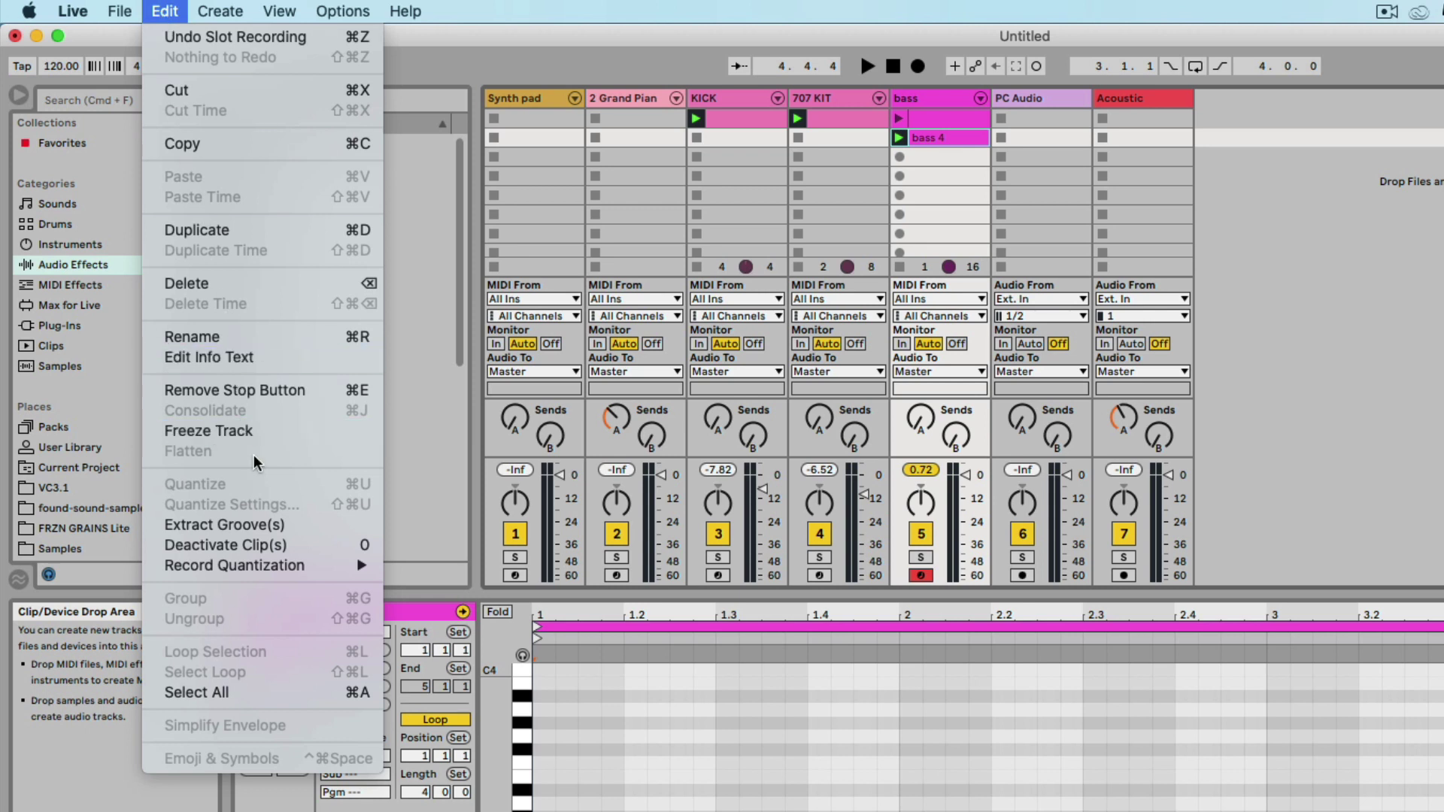
{"action": "mouse_move", "coordinate": [302, 561]}
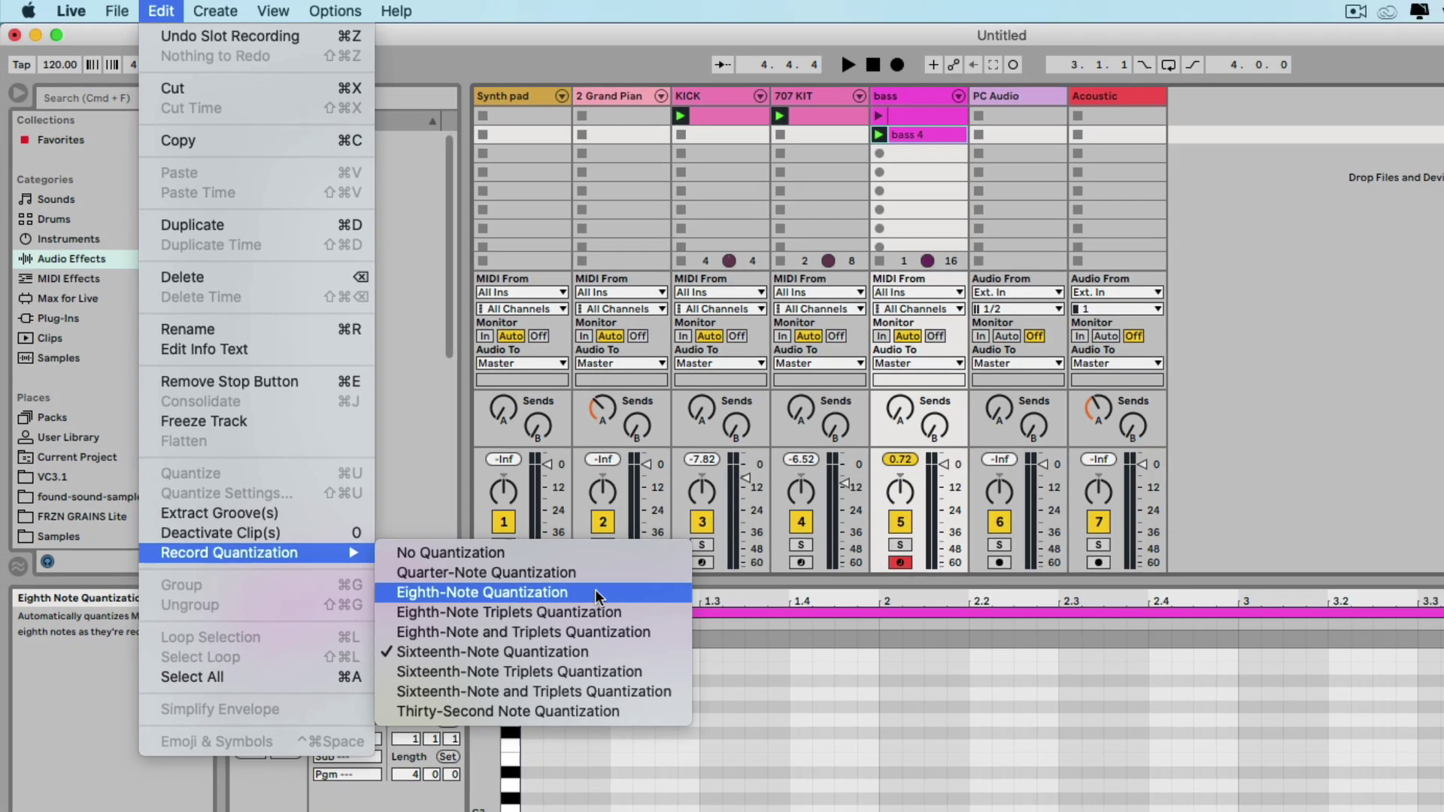
{"action": "left_click", "coordinate": [609, 605]}
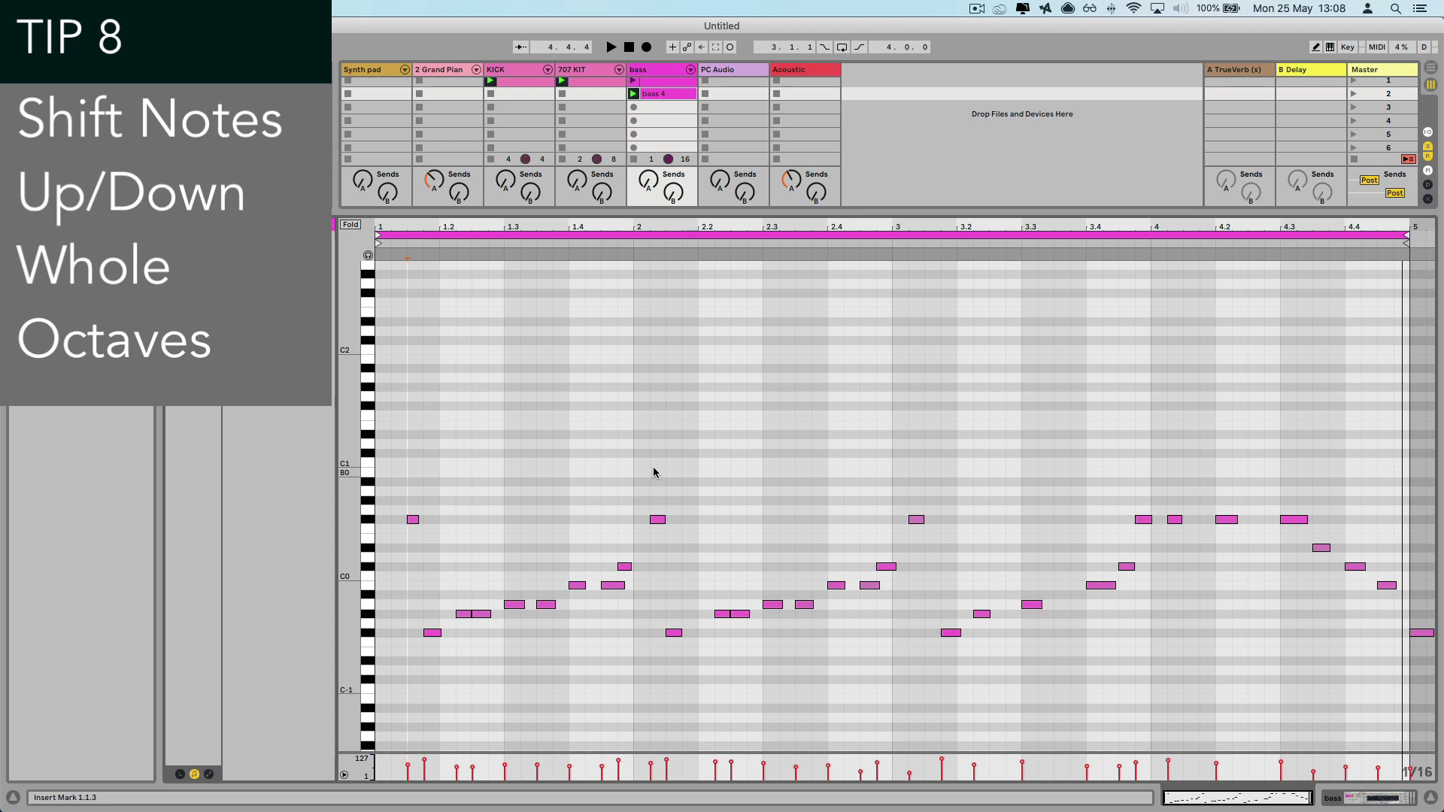
Marquee-select the bar 2–3 bass notes, drag them, and shift them by octaves with Shift+Up/Down.
{"action": "left_click_drag", "start_coordinate": [655, 469], "coordinate": [890, 658]}
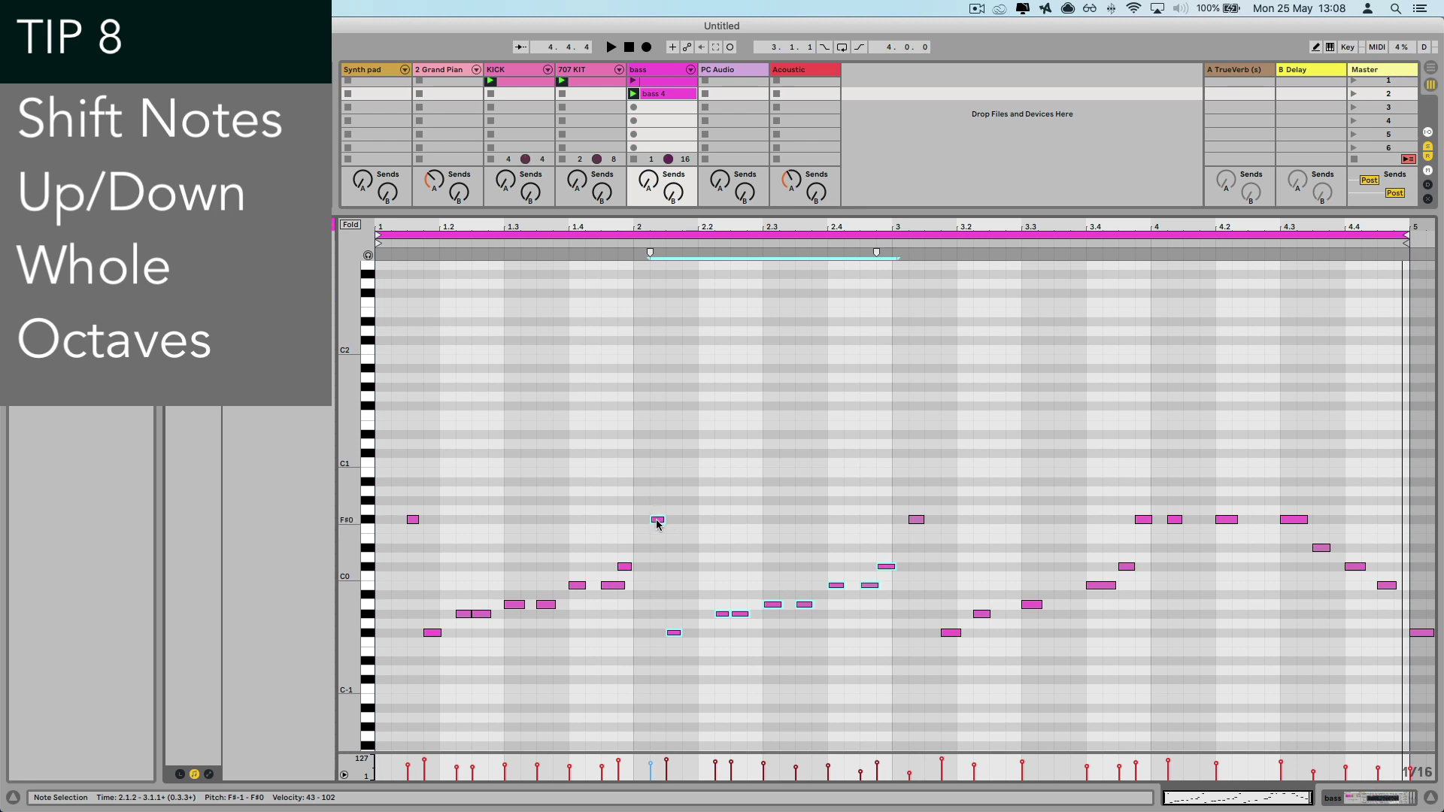
{"action": "mouse_move", "coordinate": [657, 521]}
{"action": "left_mouse_down"}
{"action": "mouse_move", "coordinate": [662, 418]}
{"action": "mouse_move", "coordinate": [654, 521]}
{"action": "left_mouse_up"}
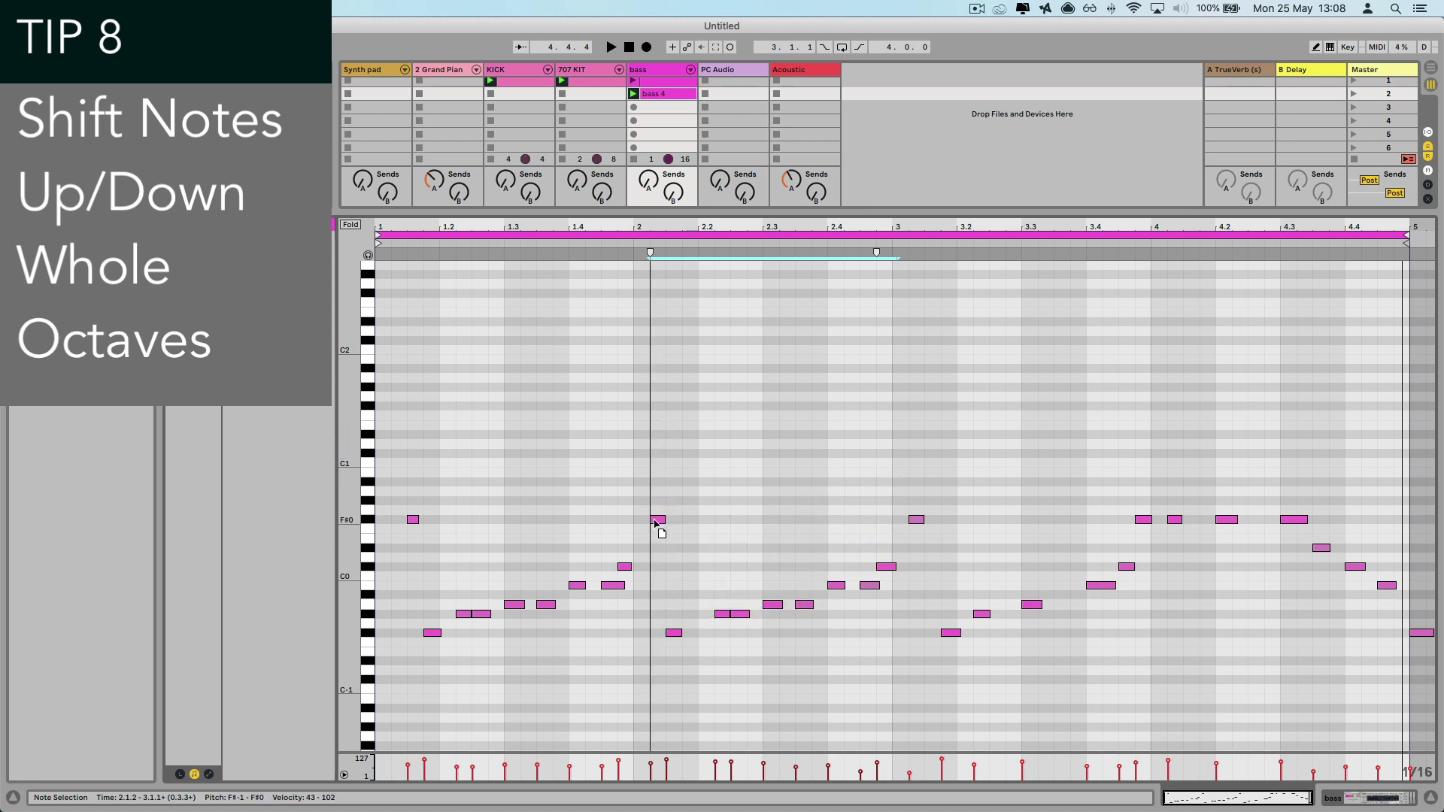
{"action": "key", "text": "shift+Up"}
{"action": "key", "text": "shift+Up"}
{"action": "key", "text": "shift+Down"}
{"action": "key", "text": "shift+Down"}
{"action": "key", "text": "shift+Down"}
{"action": "key", "text": "shift+Down"}
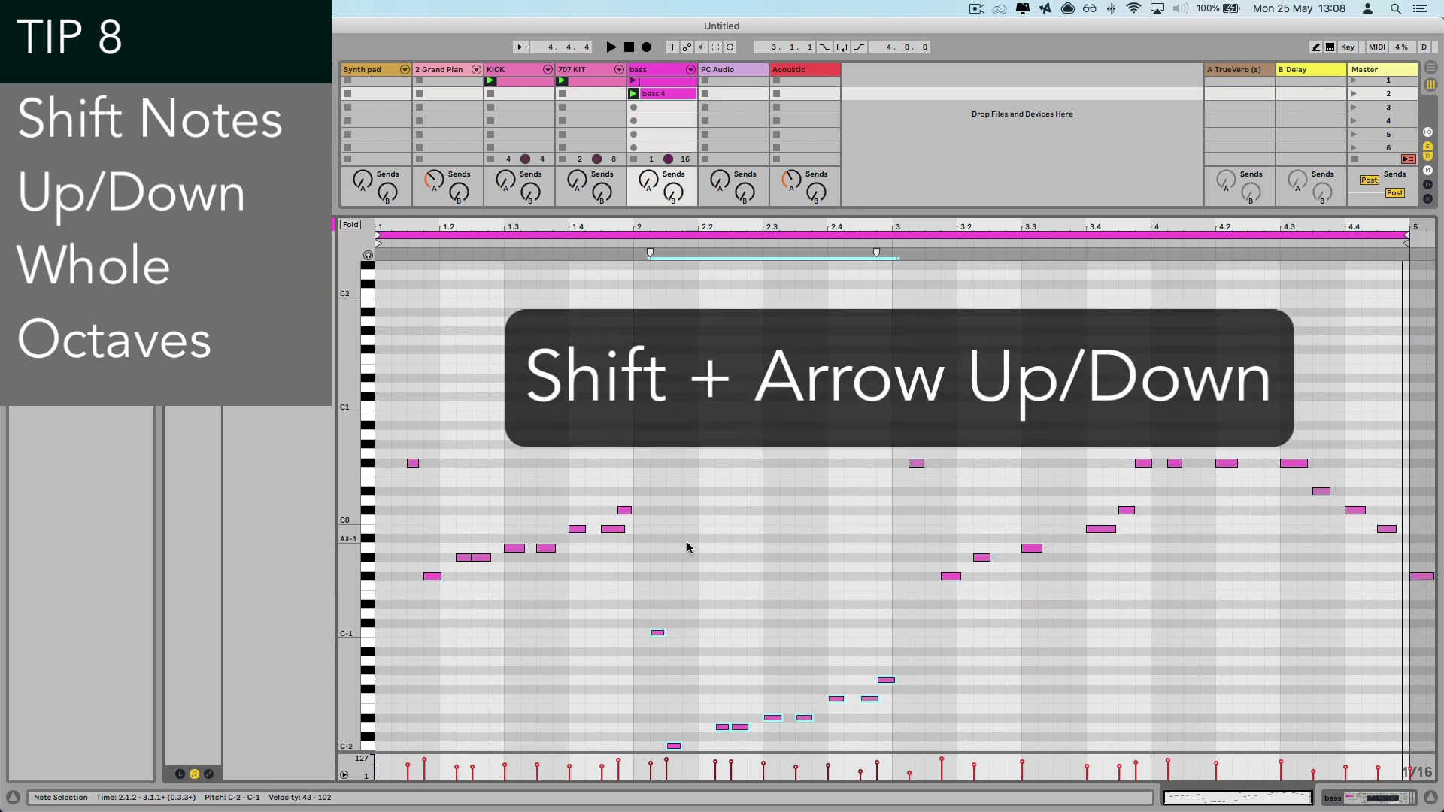
{"action": "key", "text": "shift+Up"}
{"action": "key", "text": "shift+Up"}
{"action": "key", "text": "shift+Up"}
{"action": "key", "text": "shift+Up"}
{"action": "key", "text": "shift+Up"}
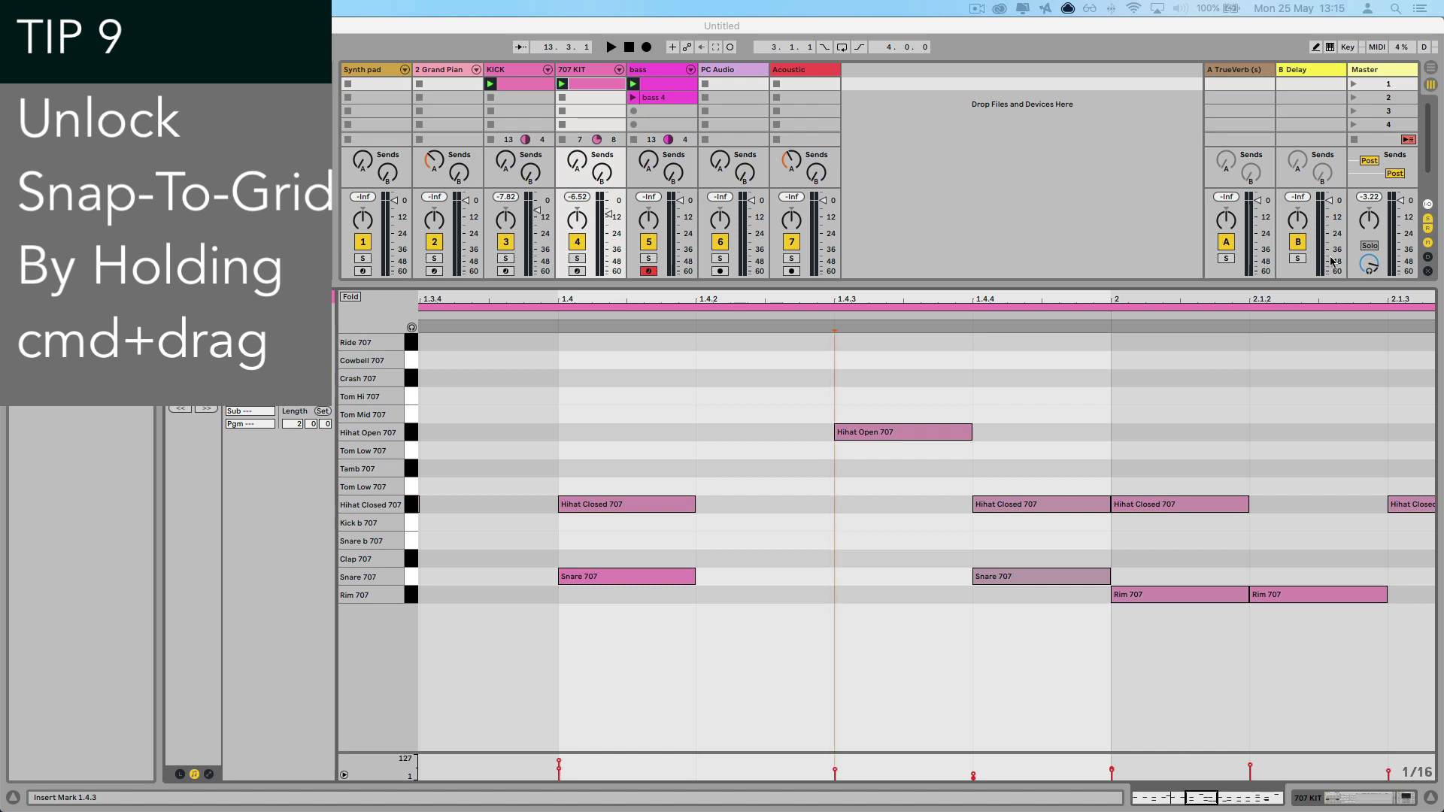
Select the Hihat Open 707 note in the 707 KIT drum clip.
{"action": "left_click", "coordinate": [897, 432]}
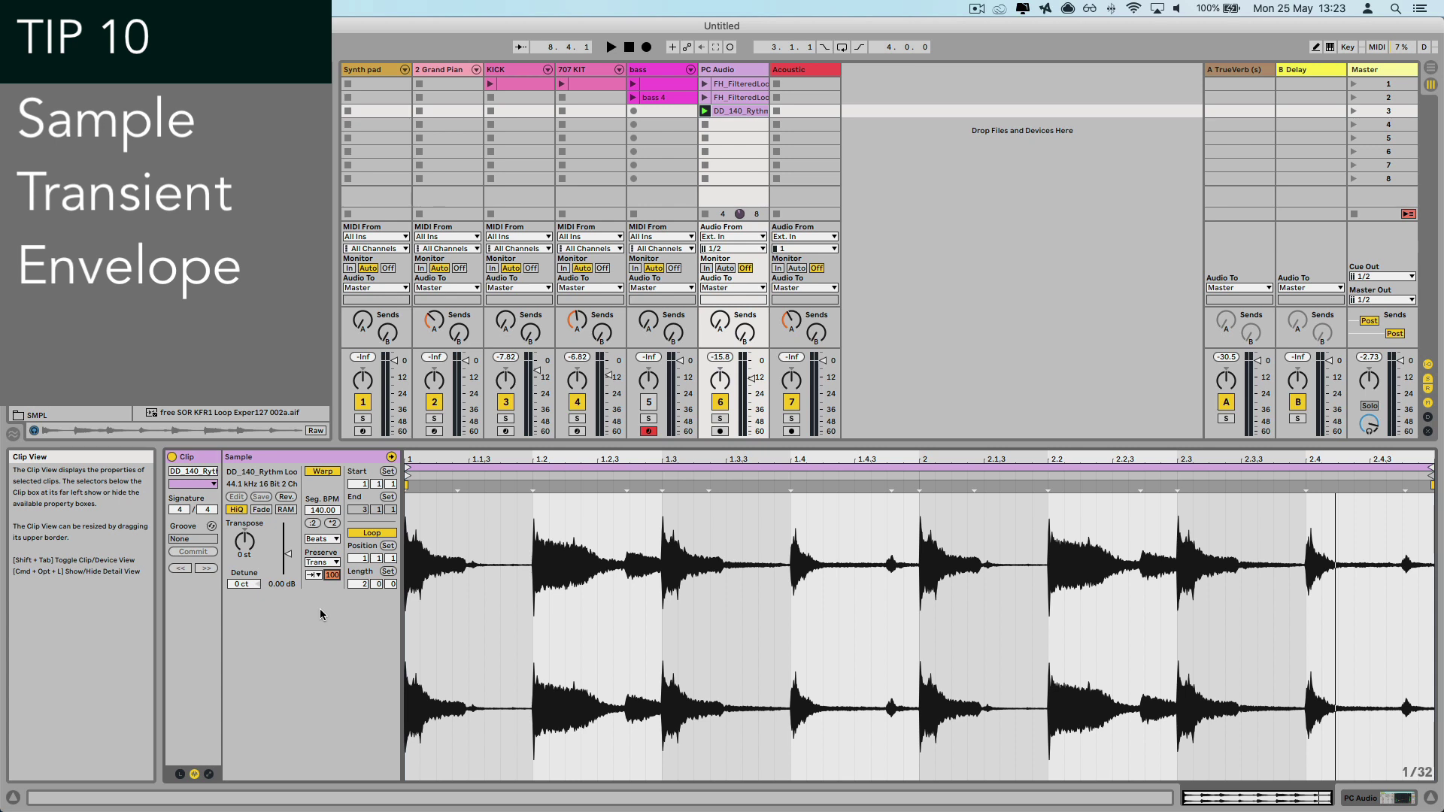
Set the DD_140_Rythm loop's Transient Loop Mode to Loop Forward and Transient Envelope to 81.
{"action": "left_click", "coordinate": [314, 575]}
{"action": "left_click", "coordinate": [315, 610]}
{"action": "key", "text": "space"}
{"action": "left_click", "coordinate": [316, 576]}
{"action": "left_click", "coordinate": [316, 594]}
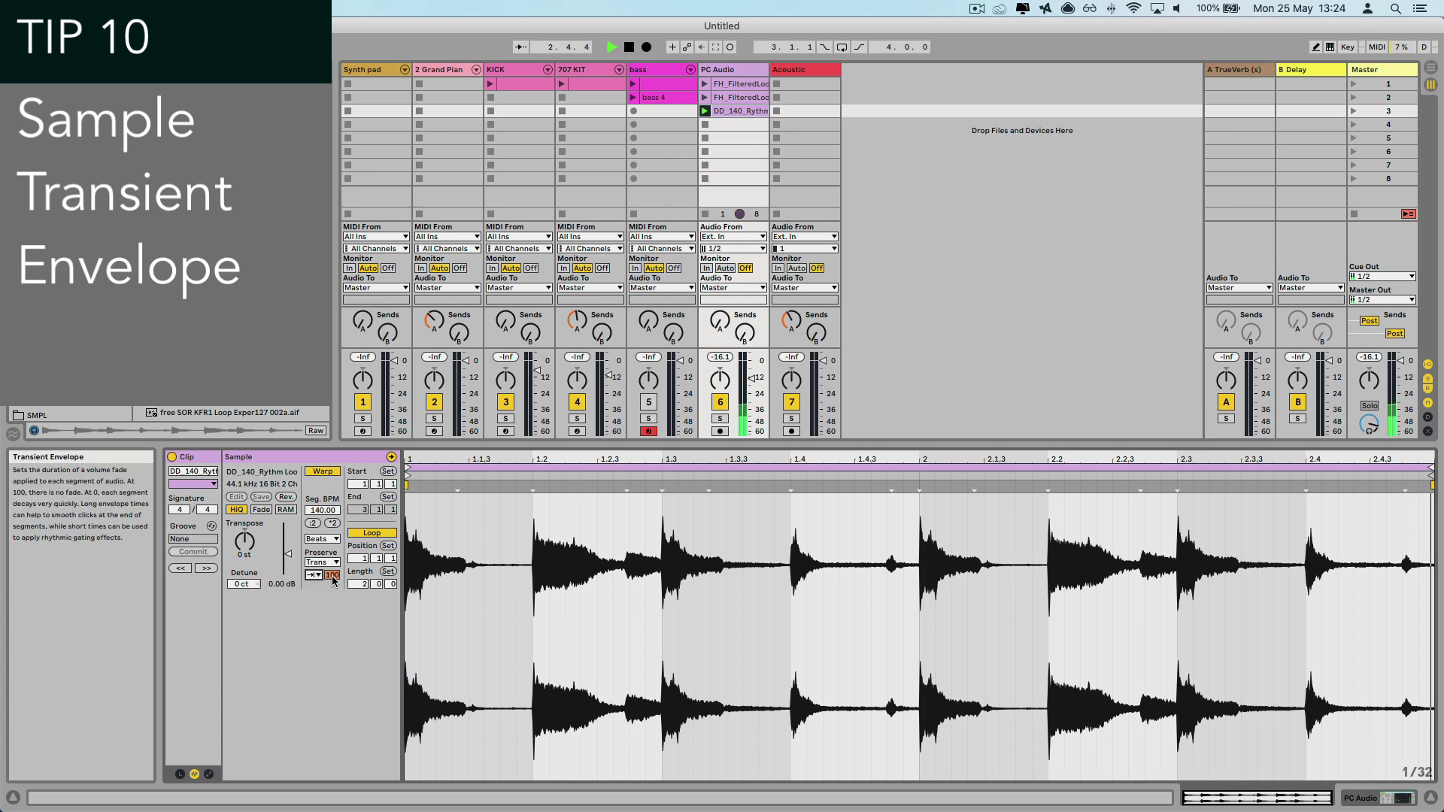
{"action": "mouse_move", "coordinate": [332, 574]}
{"action": "left_mouse_down"}
{"action": "mouse_move", "coordinate": [332, 615]}
{"action": "mouse_move", "coordinate": [332, 571]}
{"action": "left_mouse_up"}
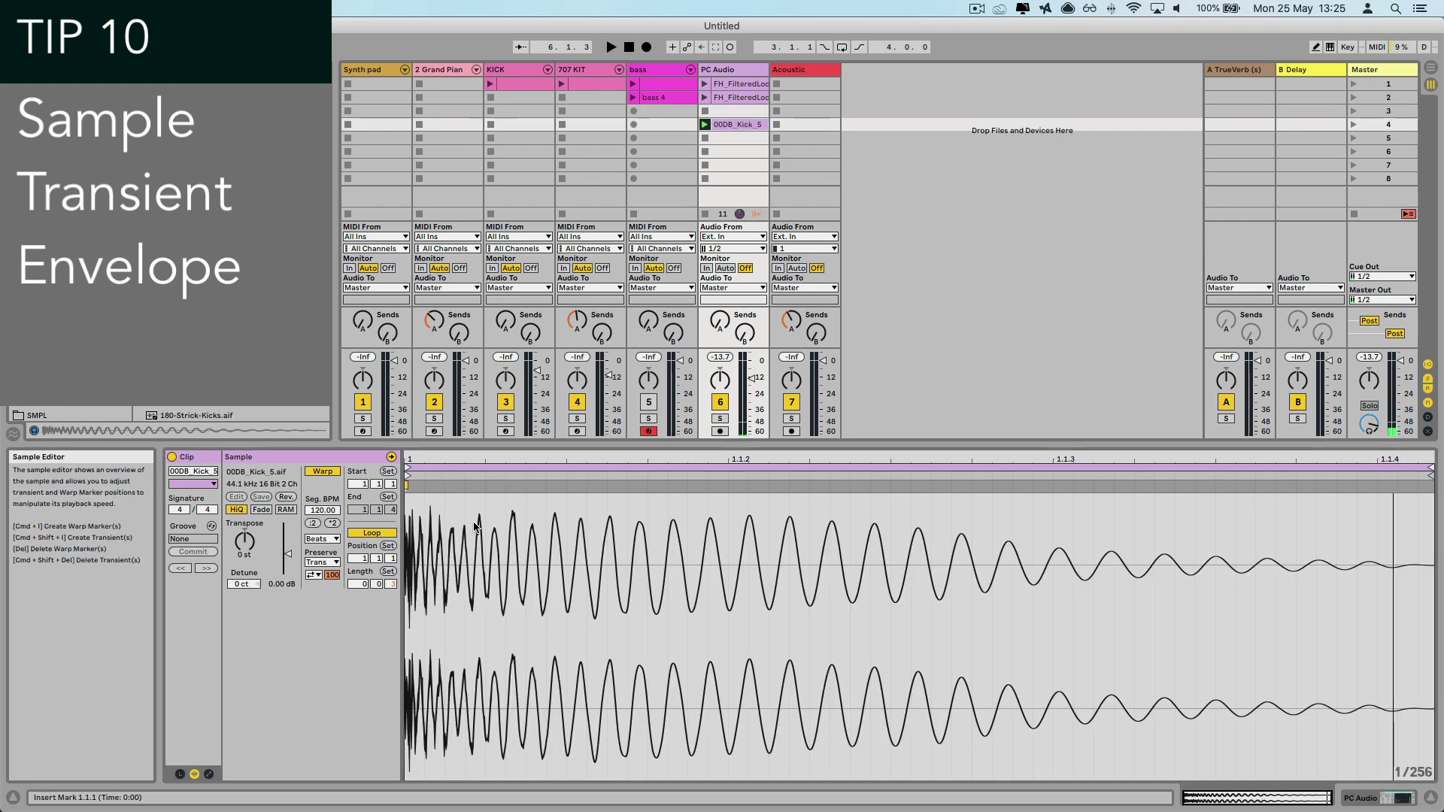
Set the 00DB_Kick_5 clip's Transient Loop Mode to Off and Transient Envelope to 75.
{"action": "left_click", "coordinate": [312, 574]}
{"action": "left_click", "coordinate": [313, 589]}
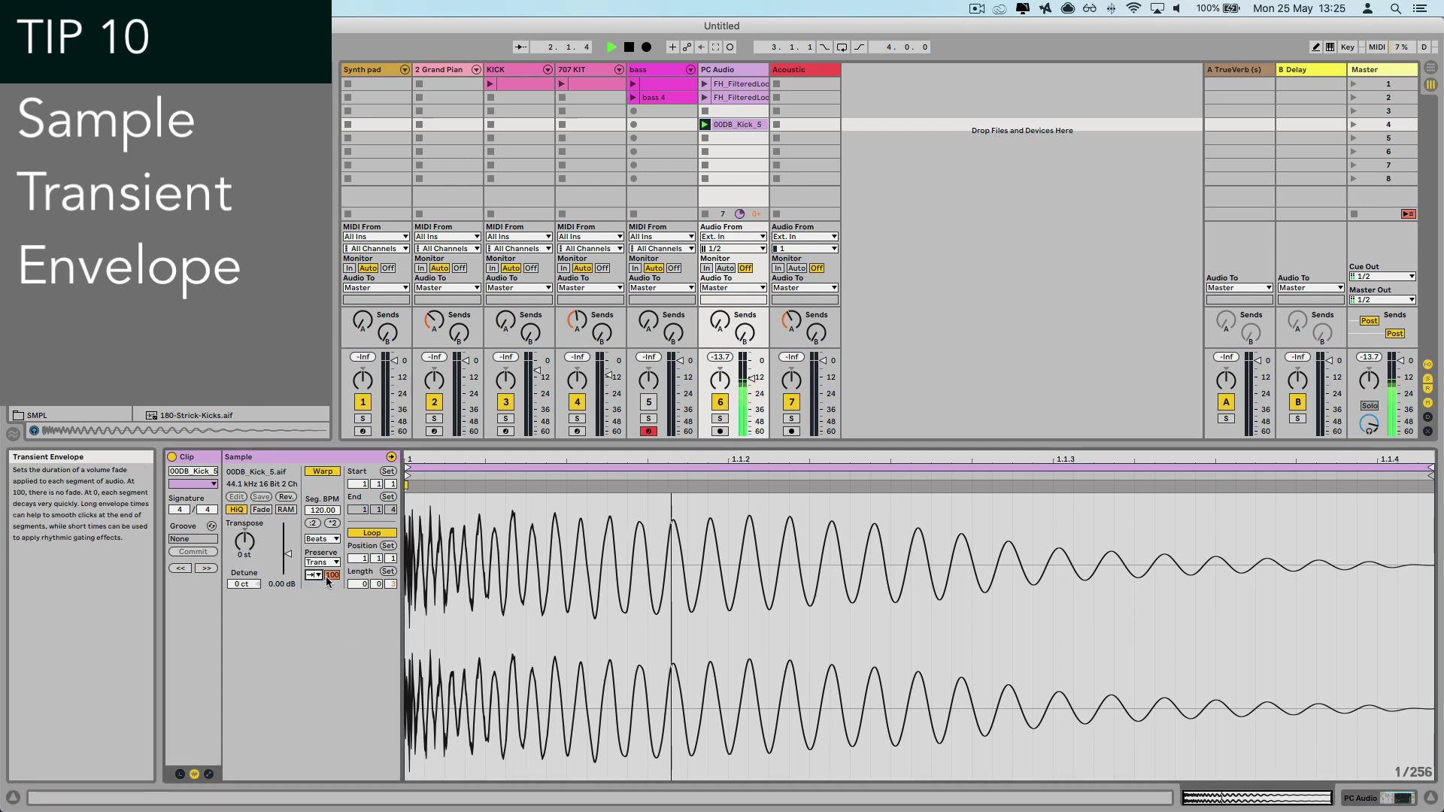
{"action": "mouse_move", "coordinate": [328, 580]}
{"action": "left_mouse_down"}
{"action": "mouse_move", "coordinate": [329, 598]}
{"action": "mouse_move", "coordinate": [329, 580]}
{"action": "left_mouse_up"}
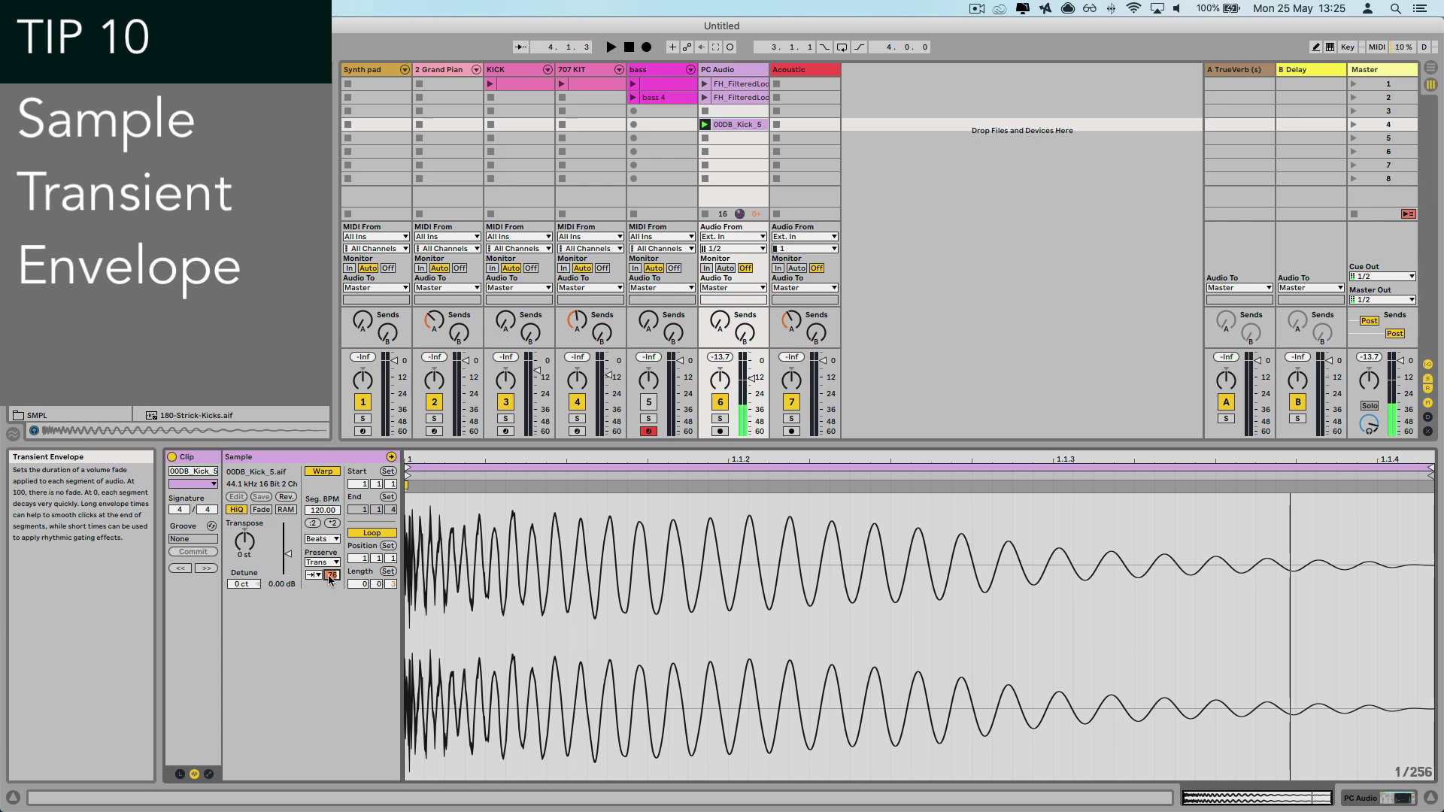